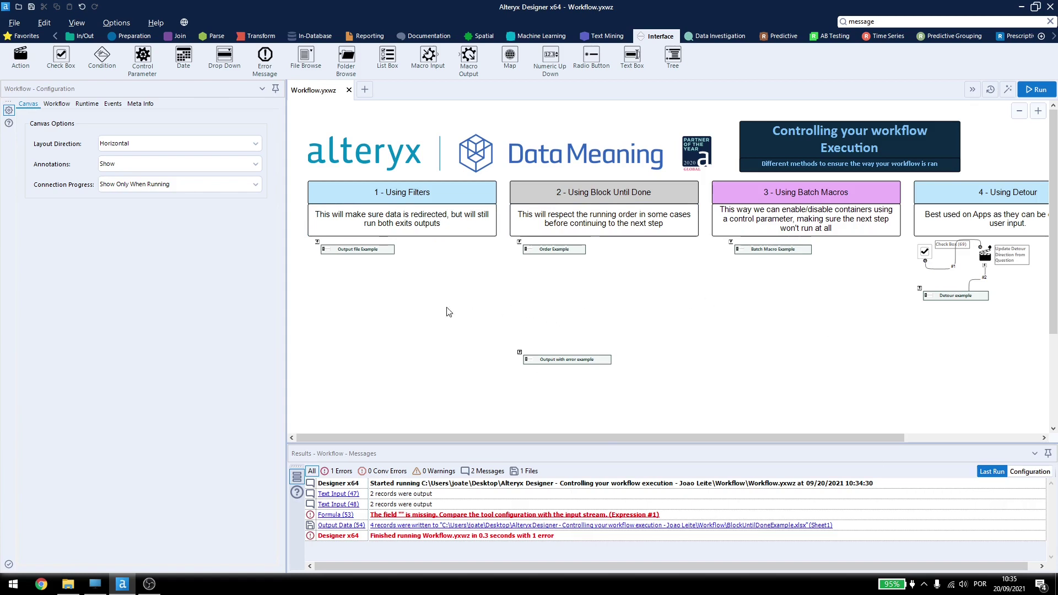
- Expand Output file Example, review its Text Input, Filter and Output Data tools, and run the workflow
click(323, 251)
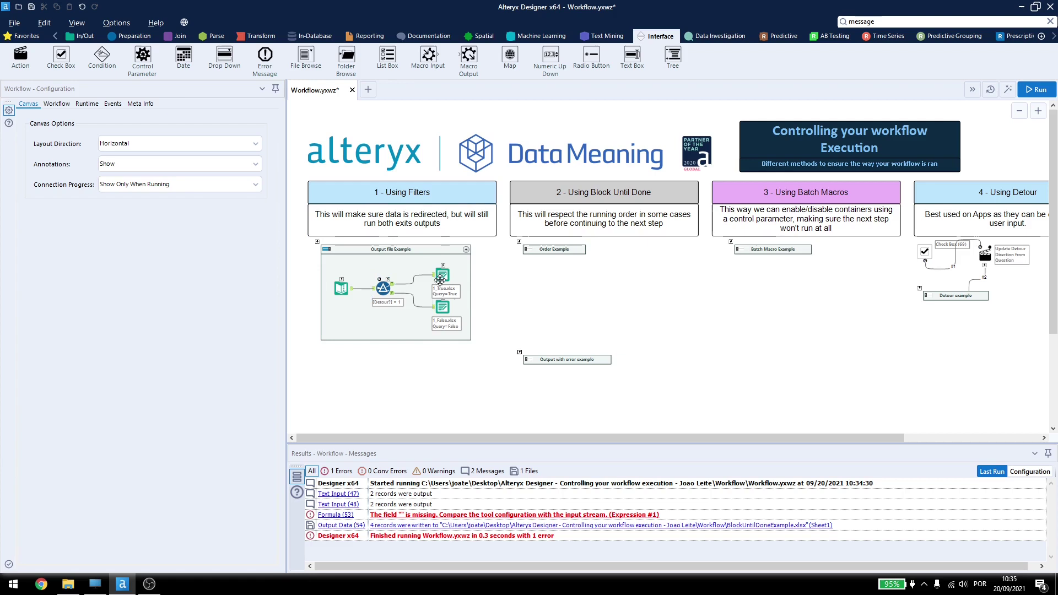
click(342, 286)
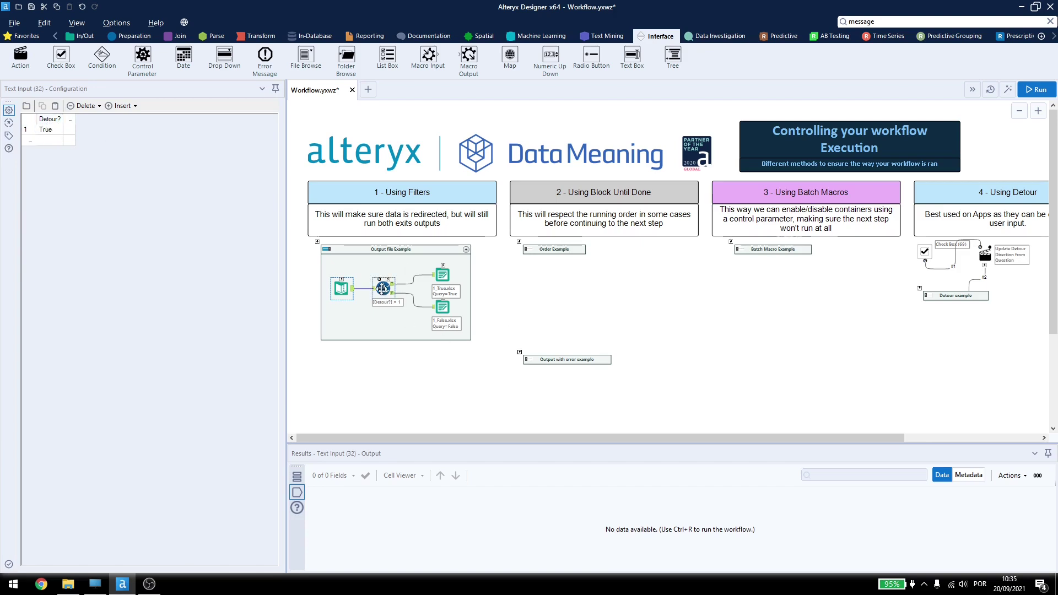
click(382, 288)
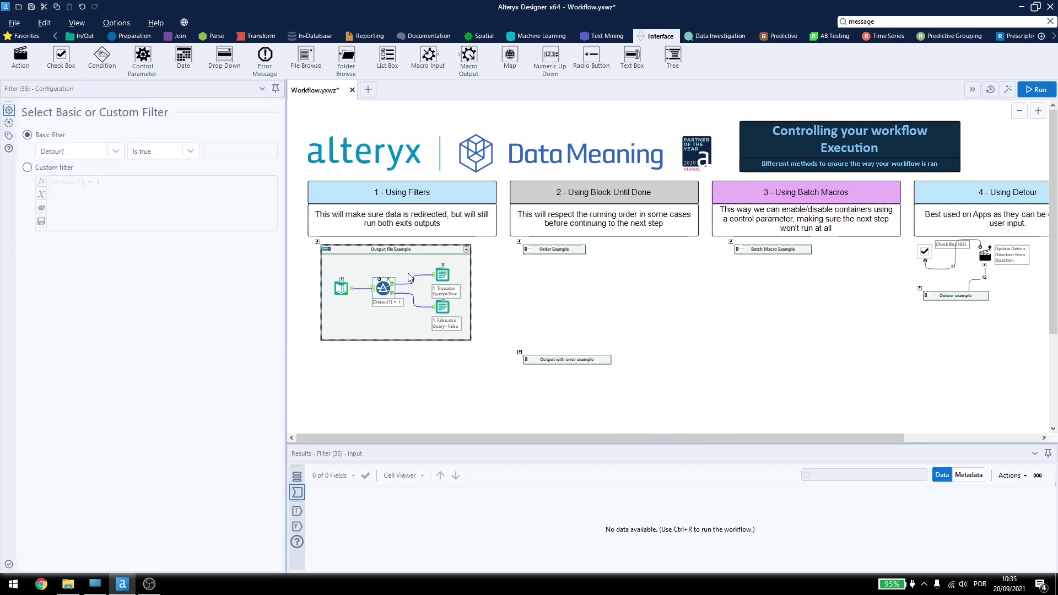
click(449, 274)
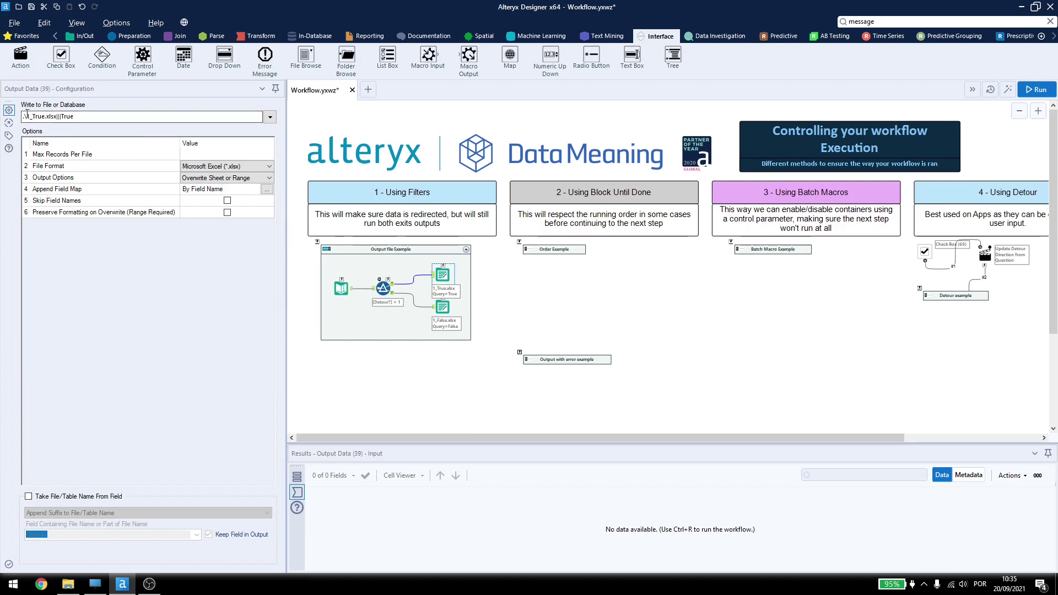
click(441, 307)
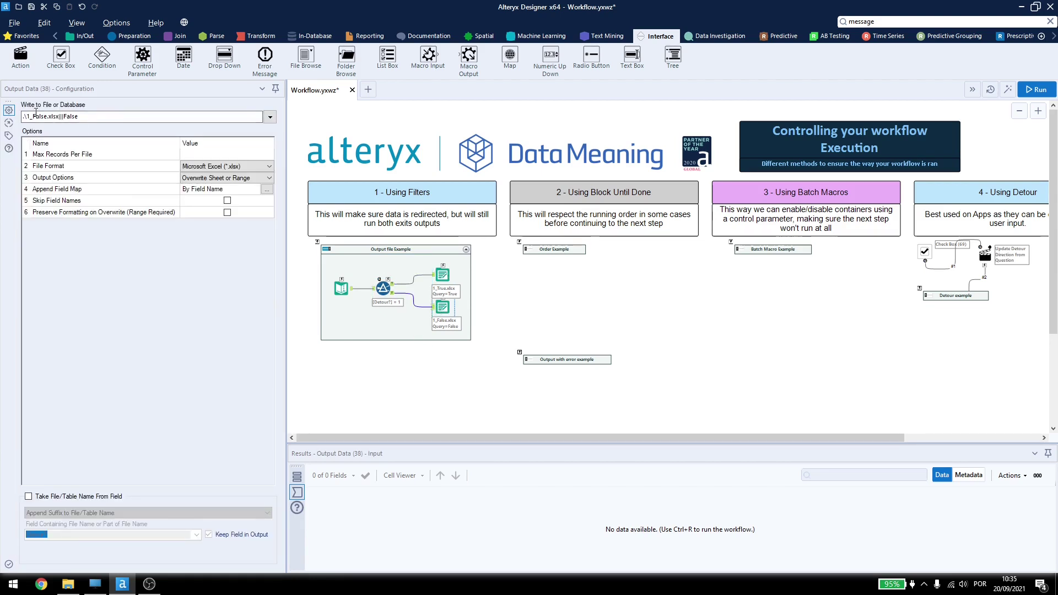
click(1028, 89)
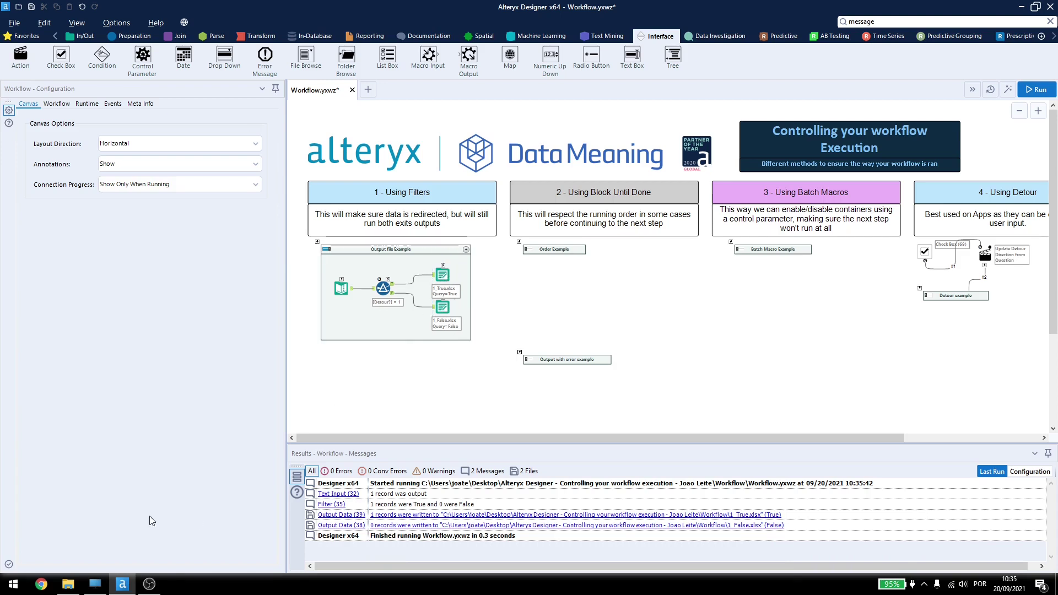
- Check the Workflow folder for 1_True.xlsx and 1_False.xlsx, view the Filter's T/F outputs, and collapse the container
click(68, 584)
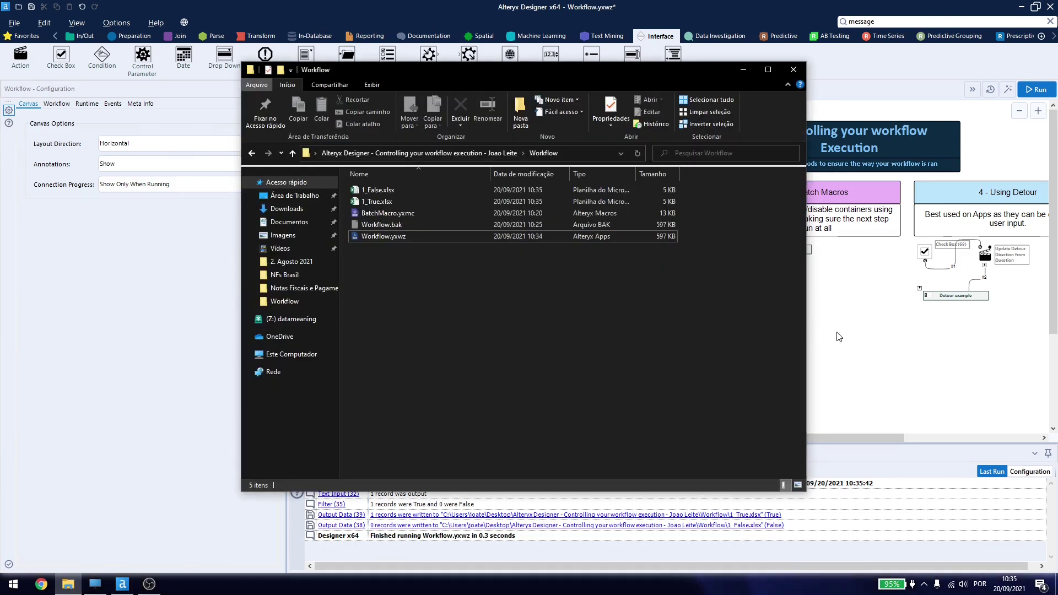
click(235, 353)
click(392, 286)
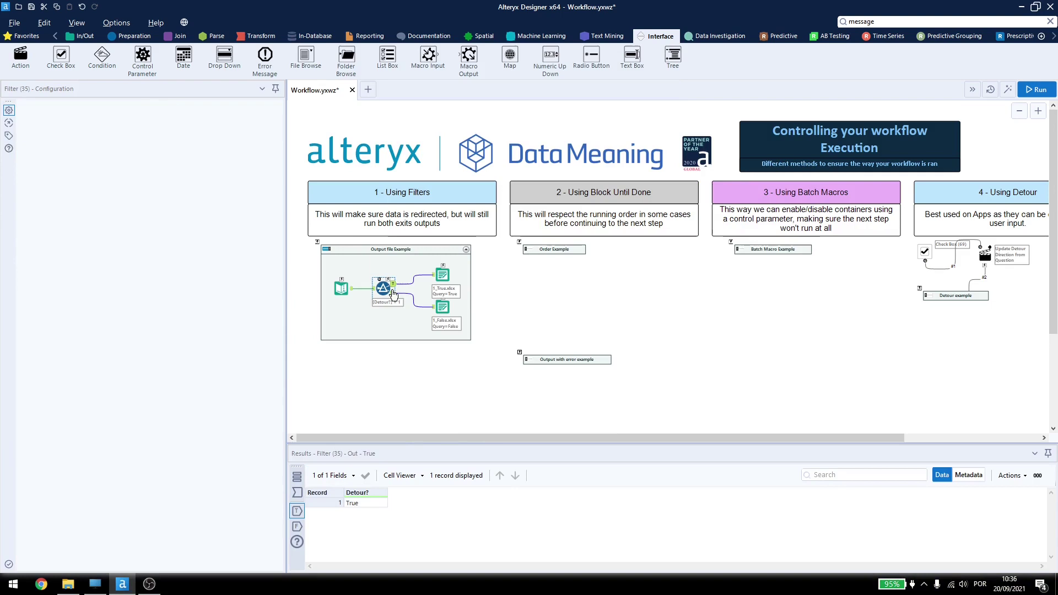
click(393, 294)
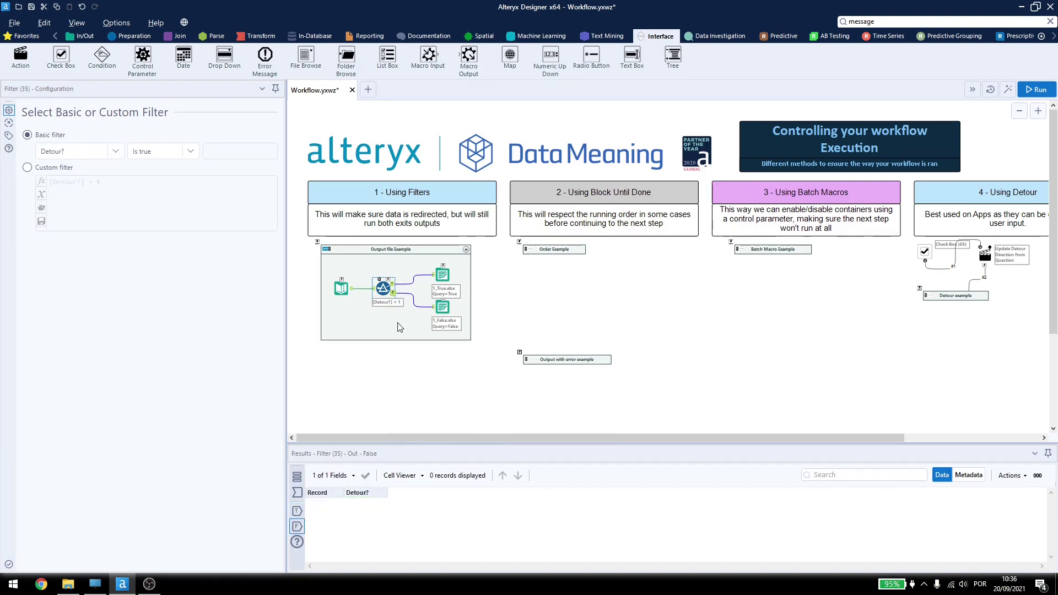
mouse_move(380, 496)
click(326, 250)
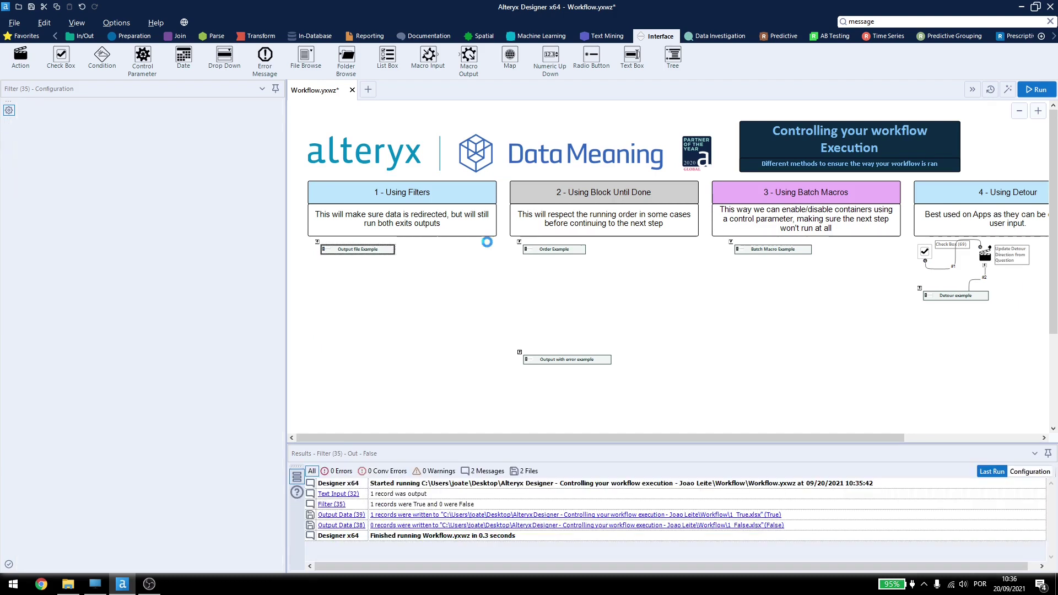
- Expand the Order Example container and run the workflow
click(527, 249)
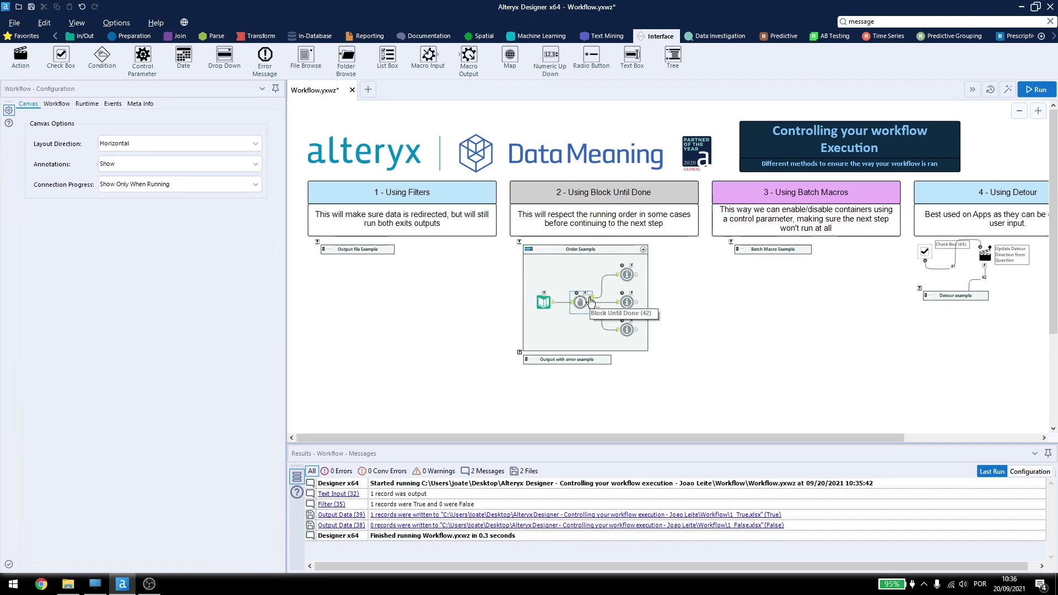
scroll(598, 317, up, 2)
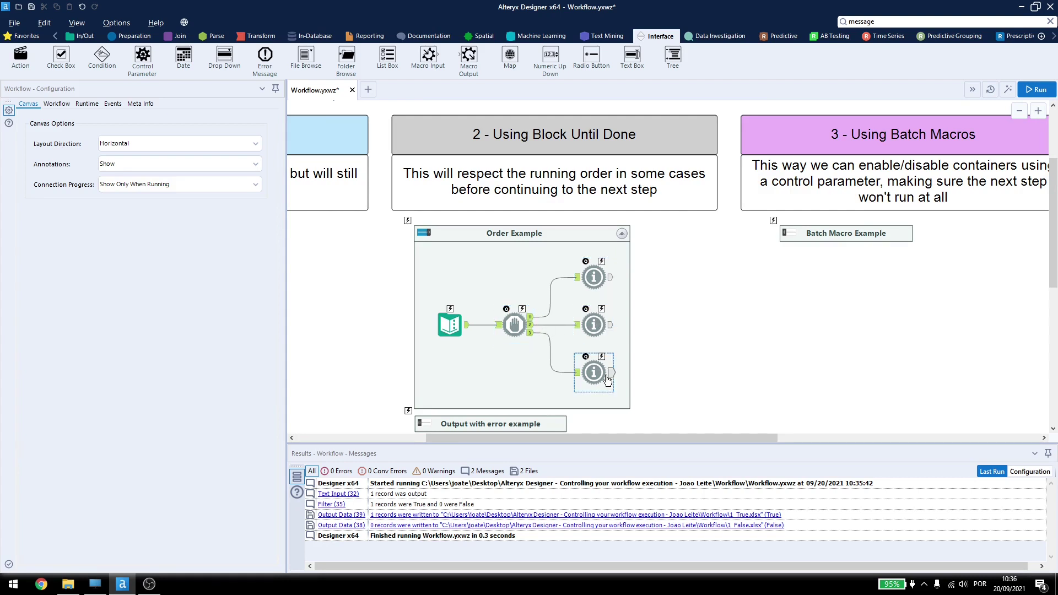
click(1035, 89)
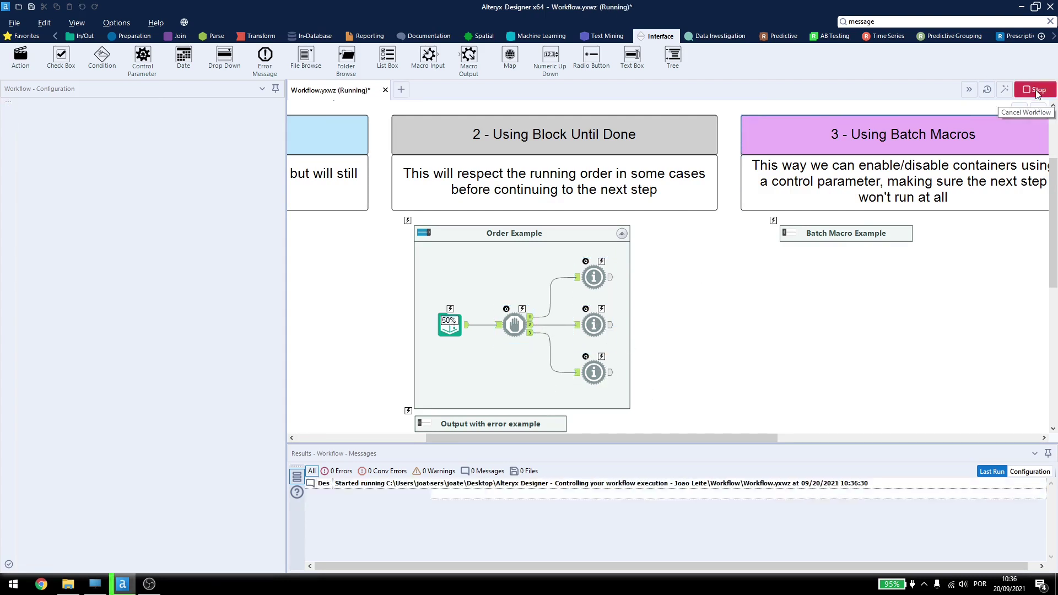
- Review the Message tools' expressions, such as '1st Output', then rerun with Ctrl+R
click(583, 259)
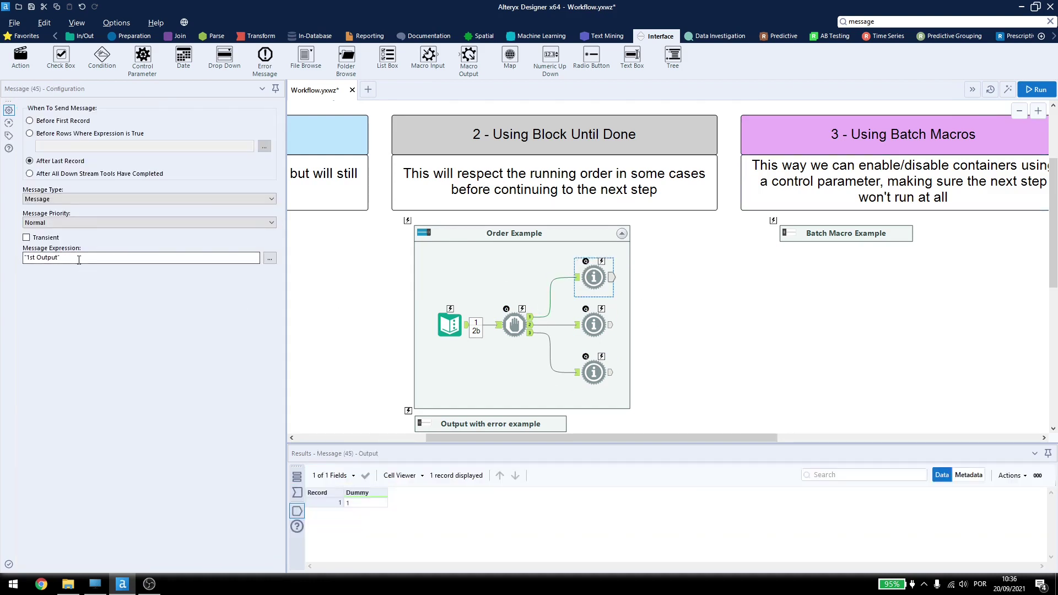
drag(88, 258, 16, 263)
click(593, 373)
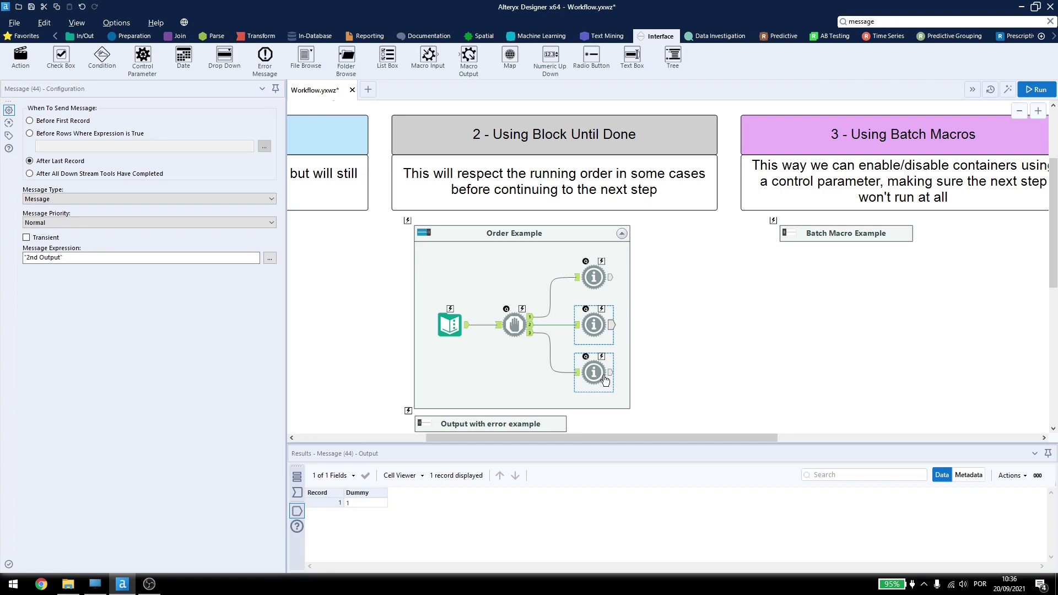
click(848, 295)
key(ctrl+r)
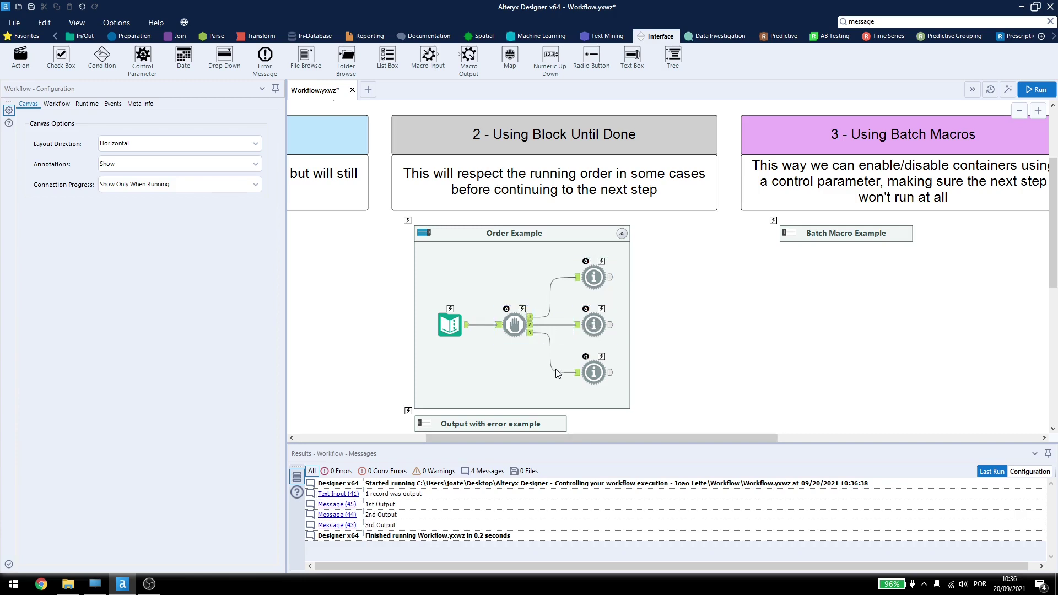
scroll(503, 319, down, 3)
- Expand Output with error example, collapse Order Example, review the Forced error formula, and run
click(426, 296)
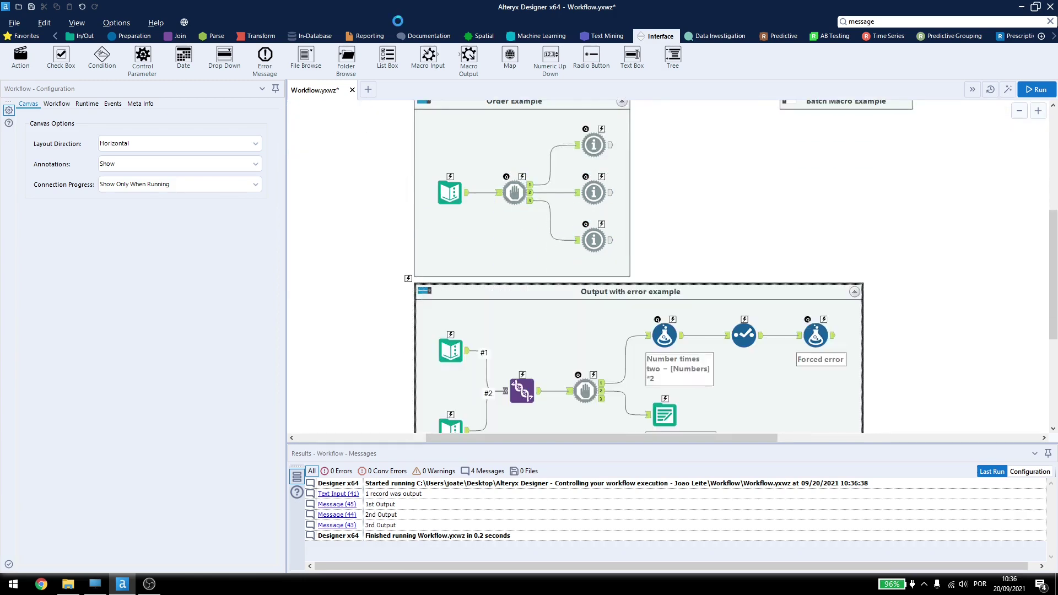
scroll(425, 142, up, 1)
click(423, 127)
scroll(689, 220, down, 3)
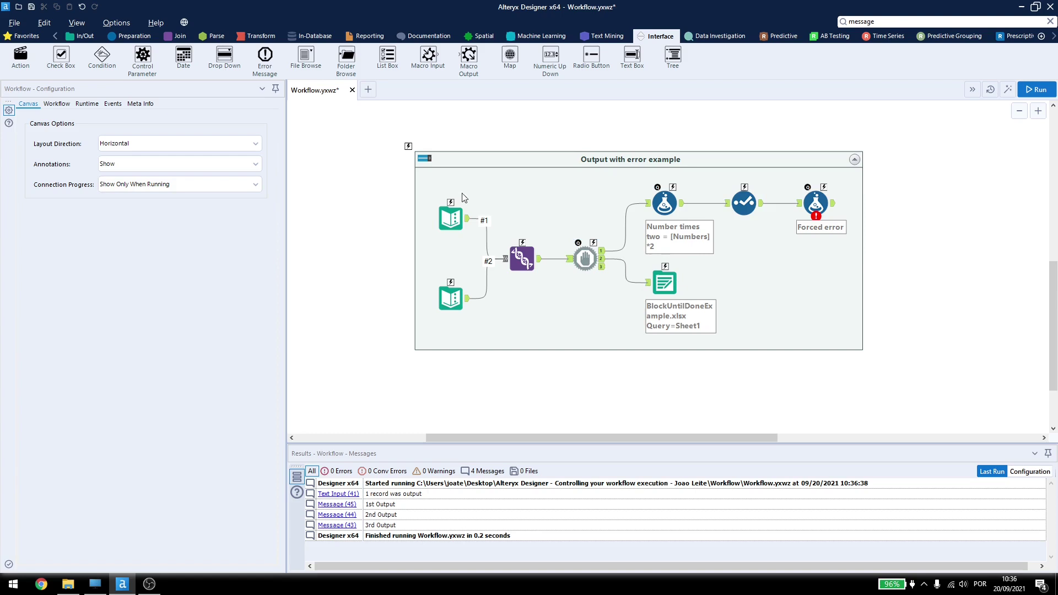
click(815, 203)
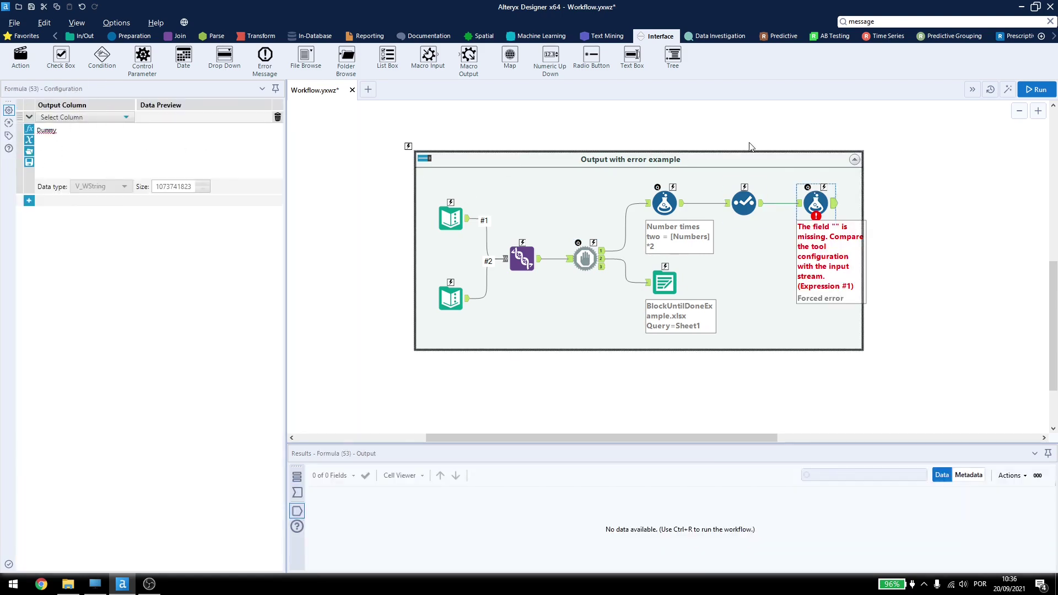
click(1034, 90)
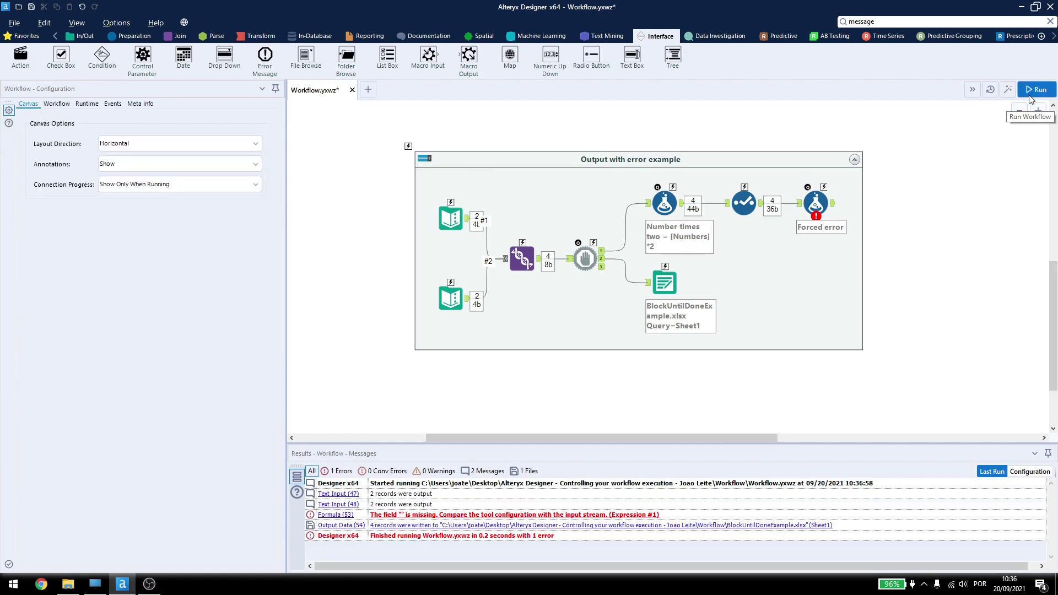
- Inspect the Union's 4 records and the records written to BlockUntilDoneExample.xlsx
click(550, 265)
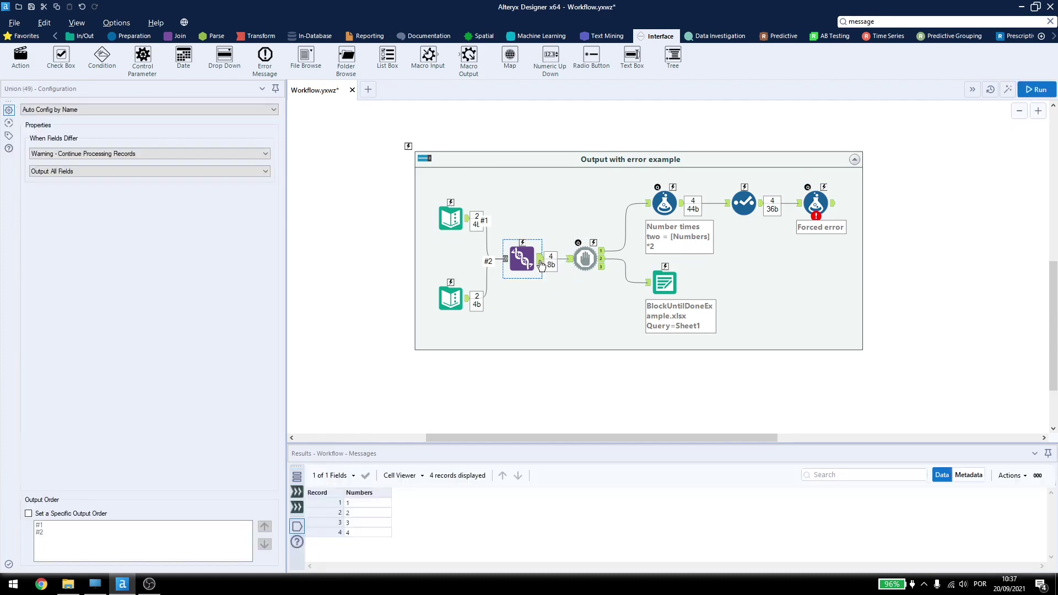
click(692, 352)
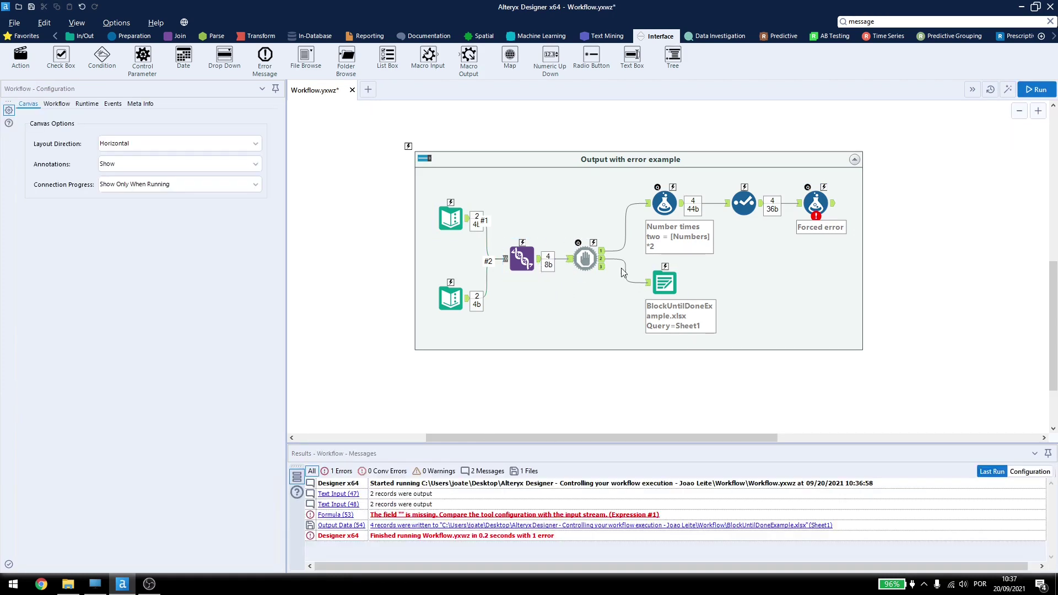
click(661, 285)
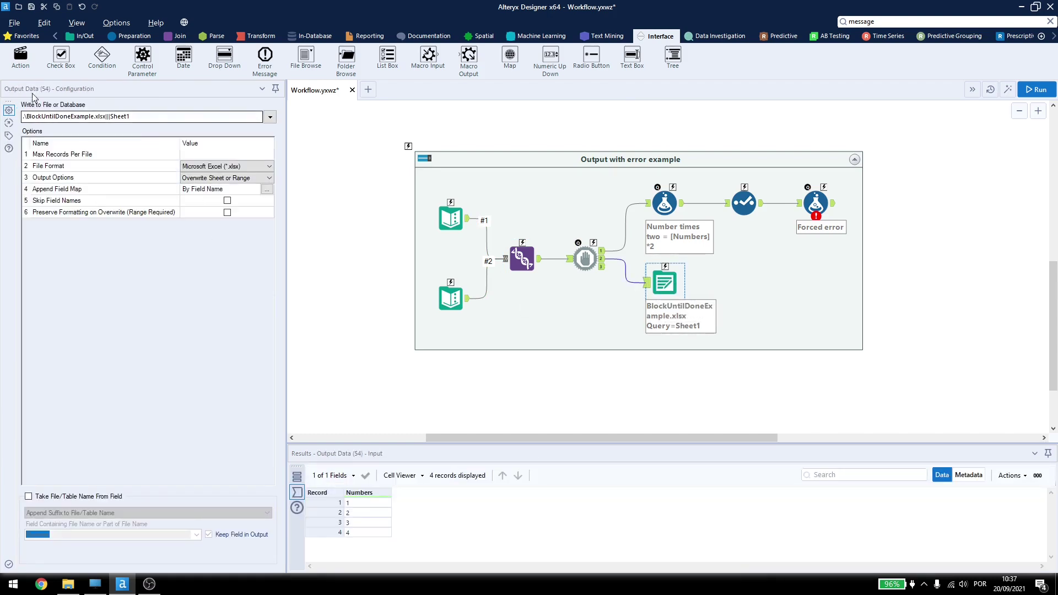
- Turn on Cancel Running Workflow on Error in the Runtime settings and rerun, which cancels with 2 errors
click(881, 209)
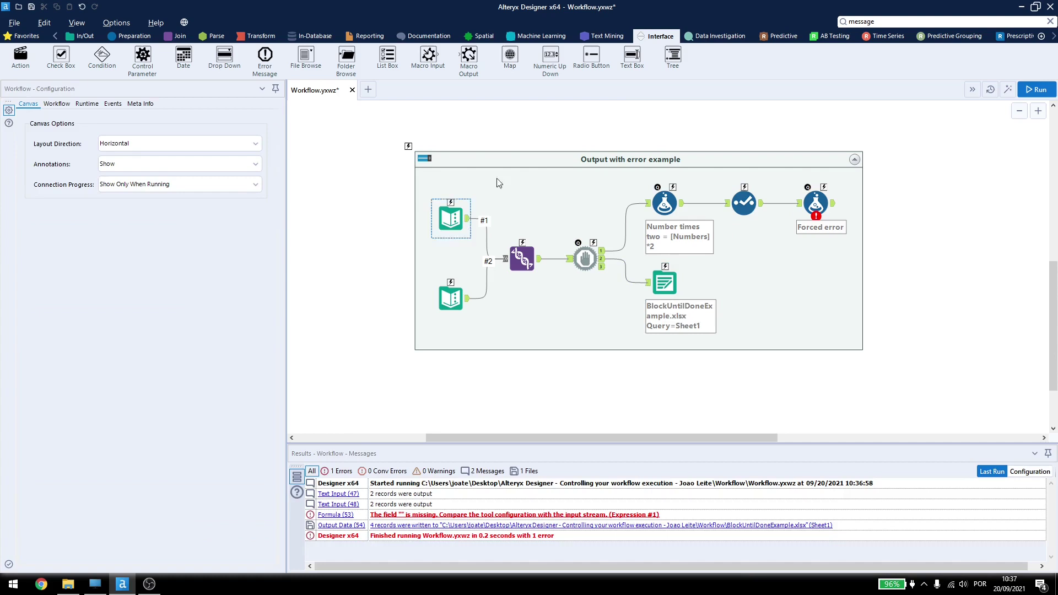
mouse_move(815, 202)
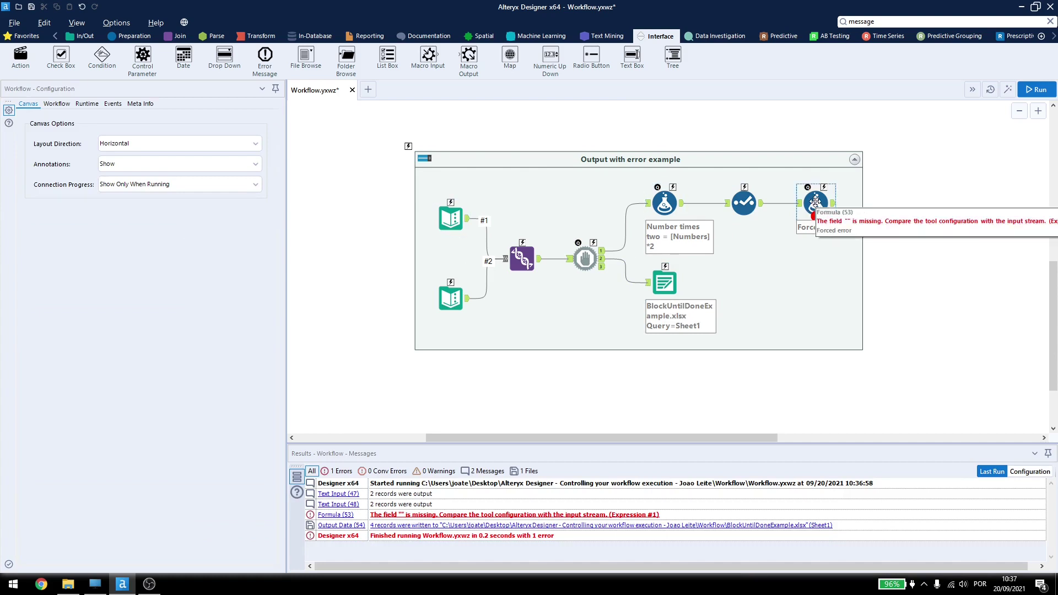
click(89, 106)
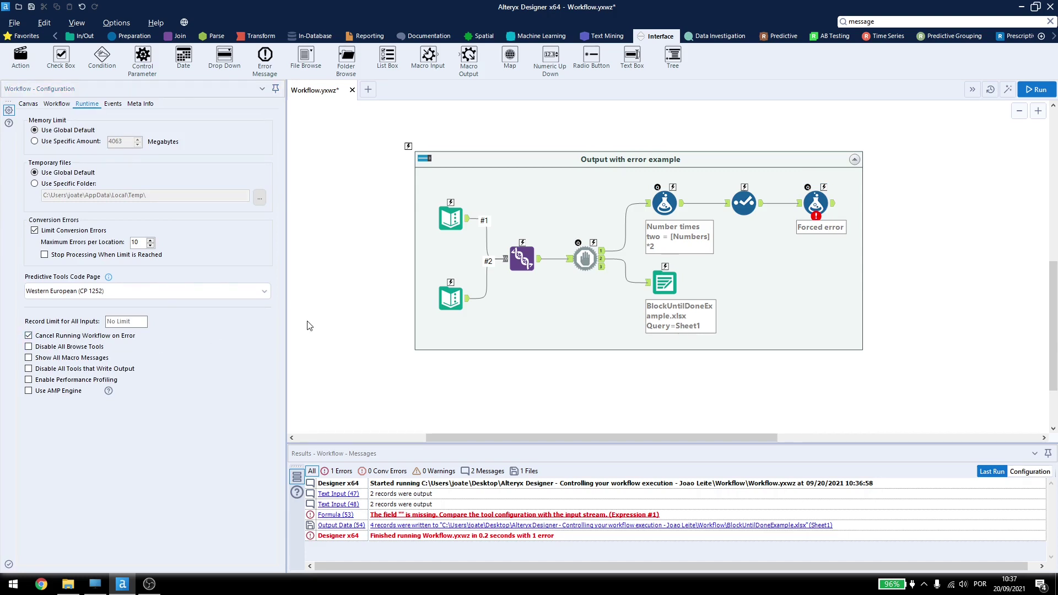
click(1036, 89)
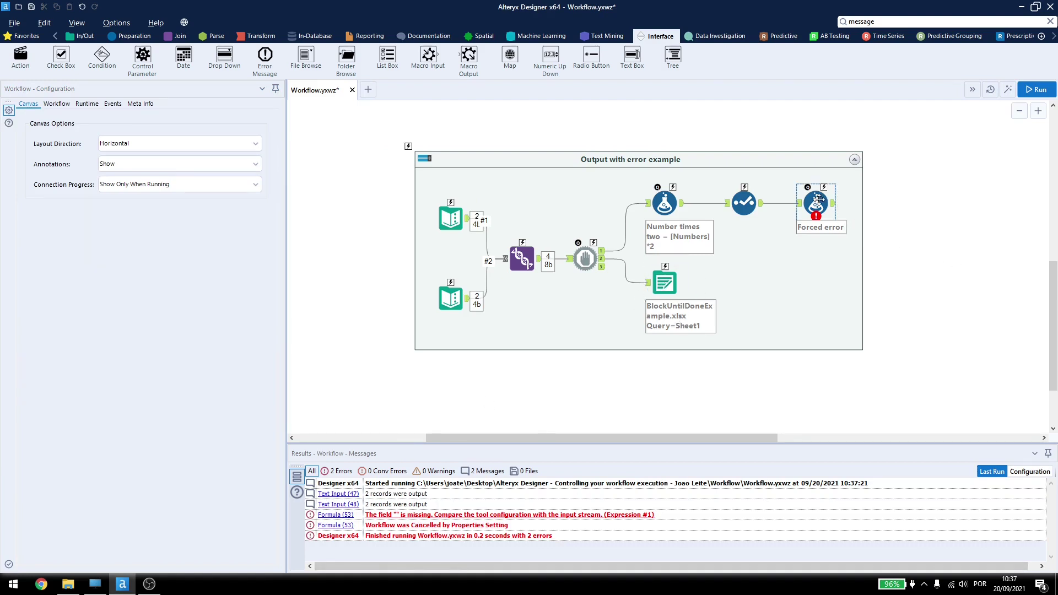
mouse_move(816, 203)
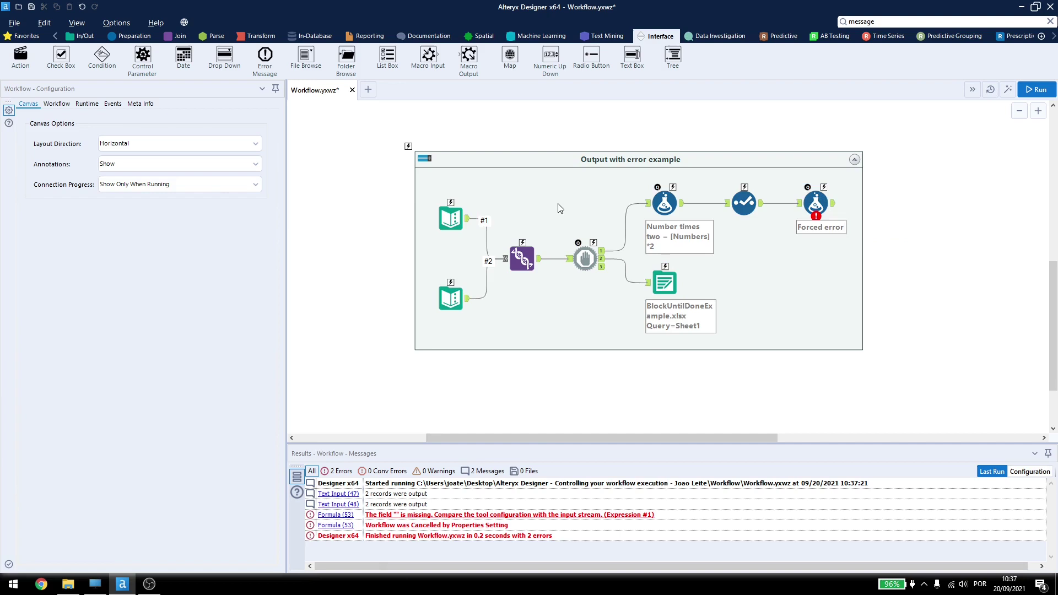
- Collapse the Output with error example container
click(425, 158)
scroll(697, 243, up, 5)
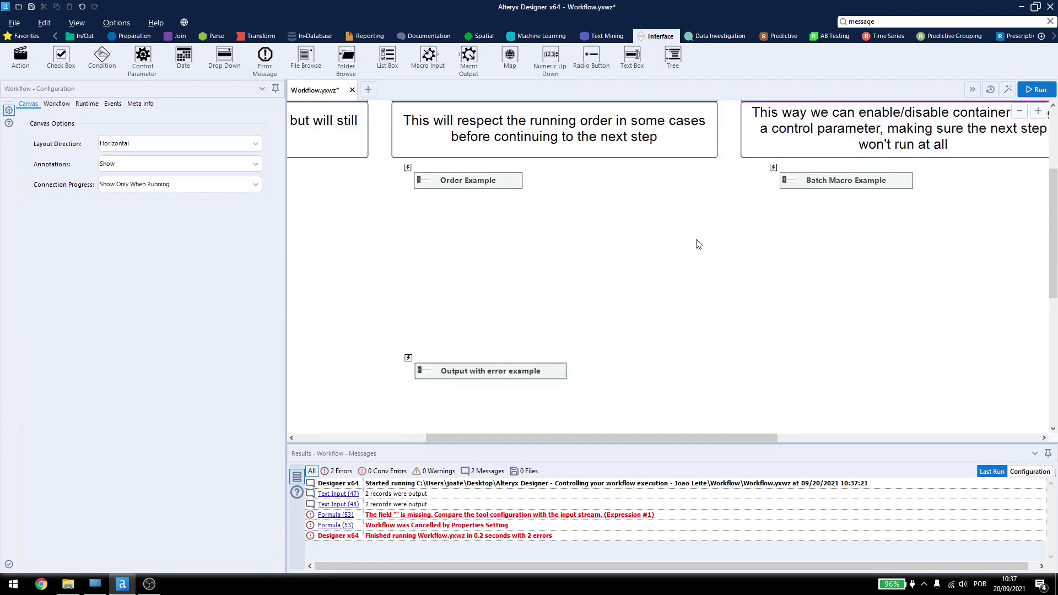
drag(737, 433, 859, 435)
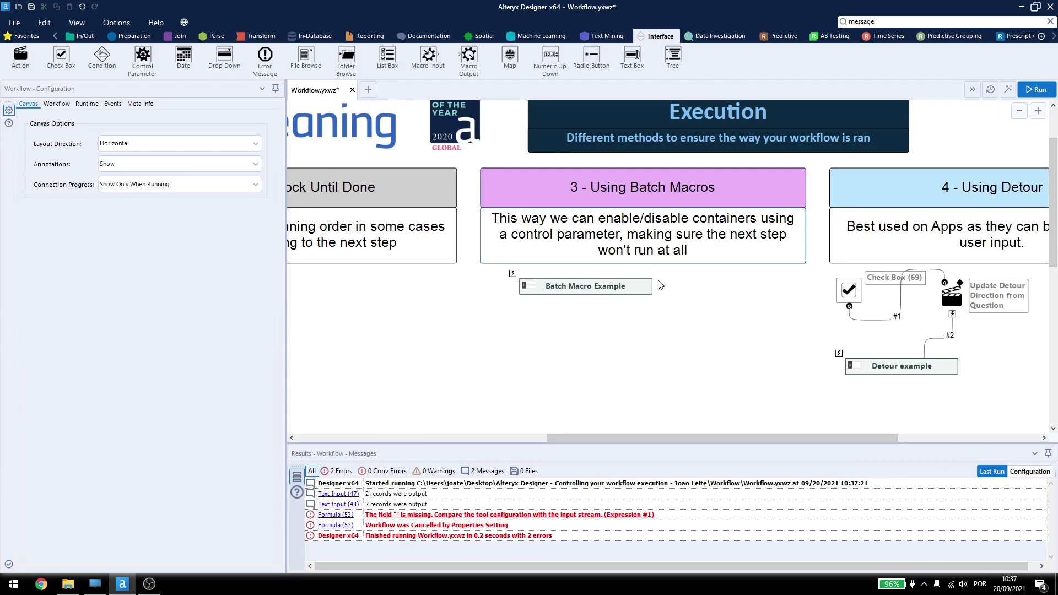
scroll(484, 289, down, 1)
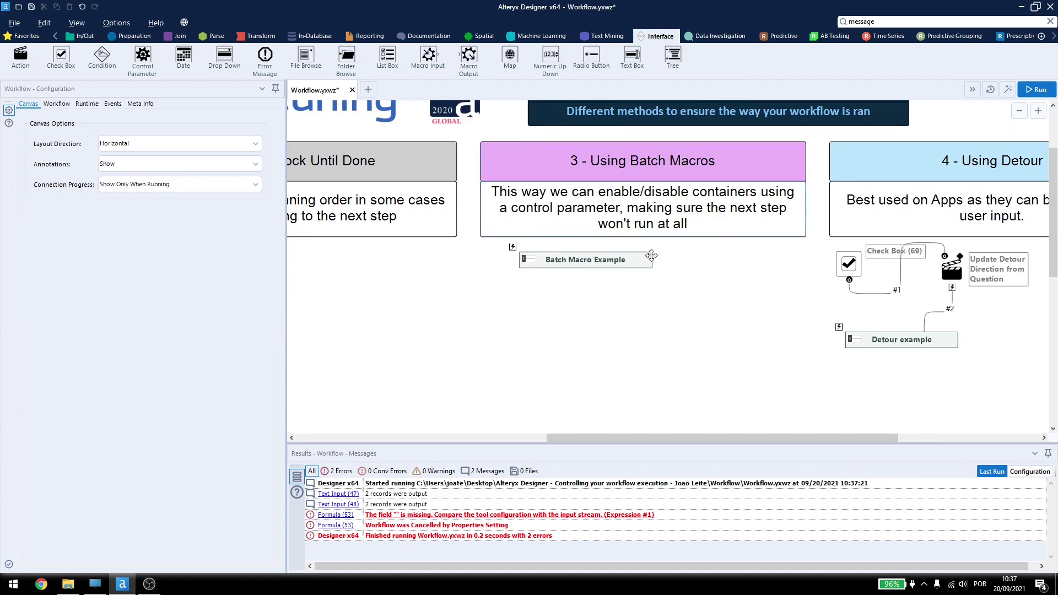
- Expand Batch Macro Example and review the Text Input rows and the First 1 Sample settings
click(525, 260)
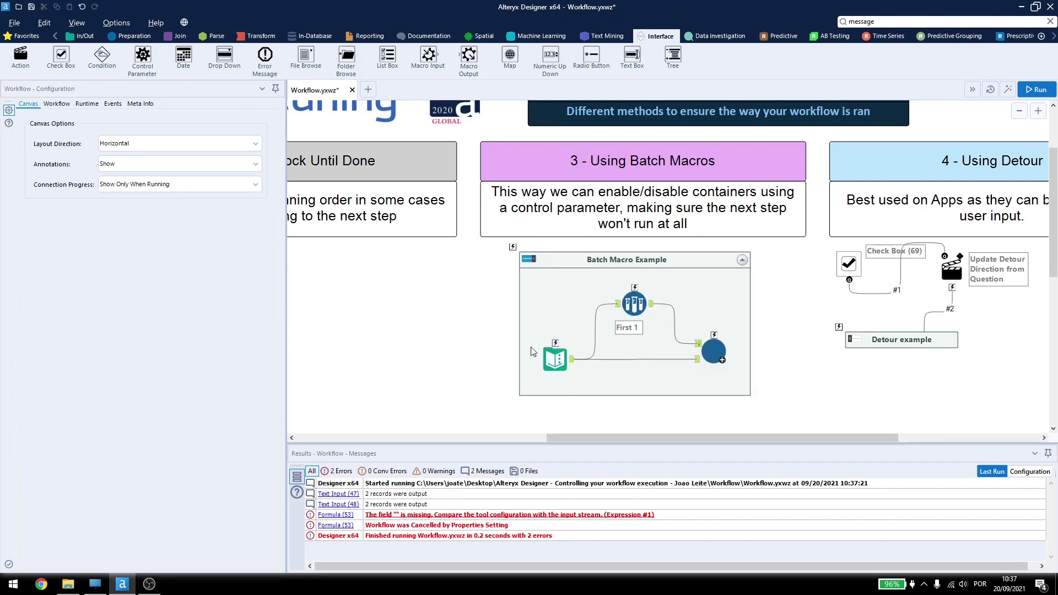
click(542, 361)
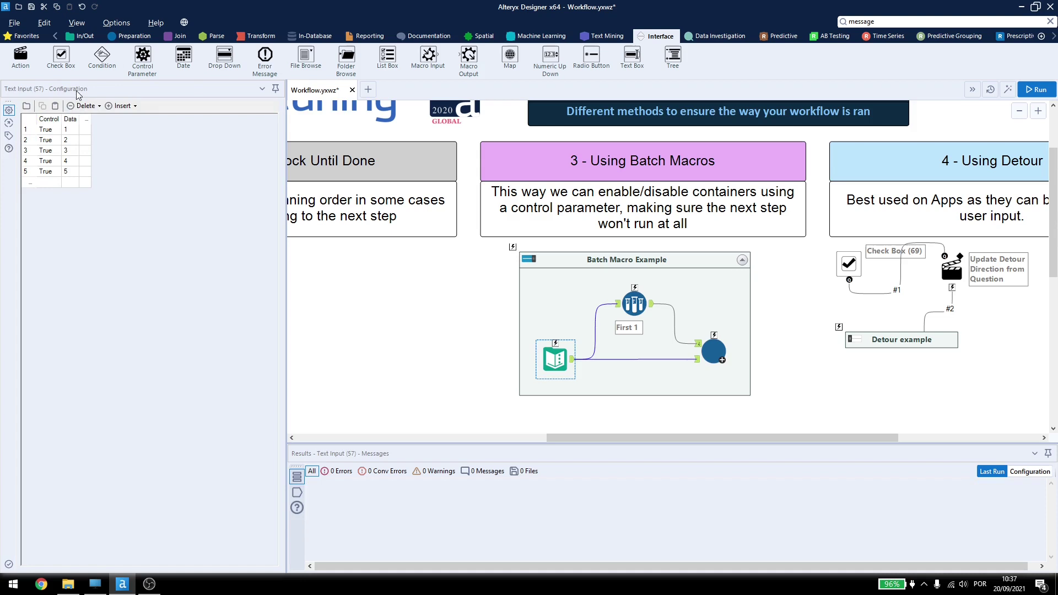
scroll(516, 307, down, 1)
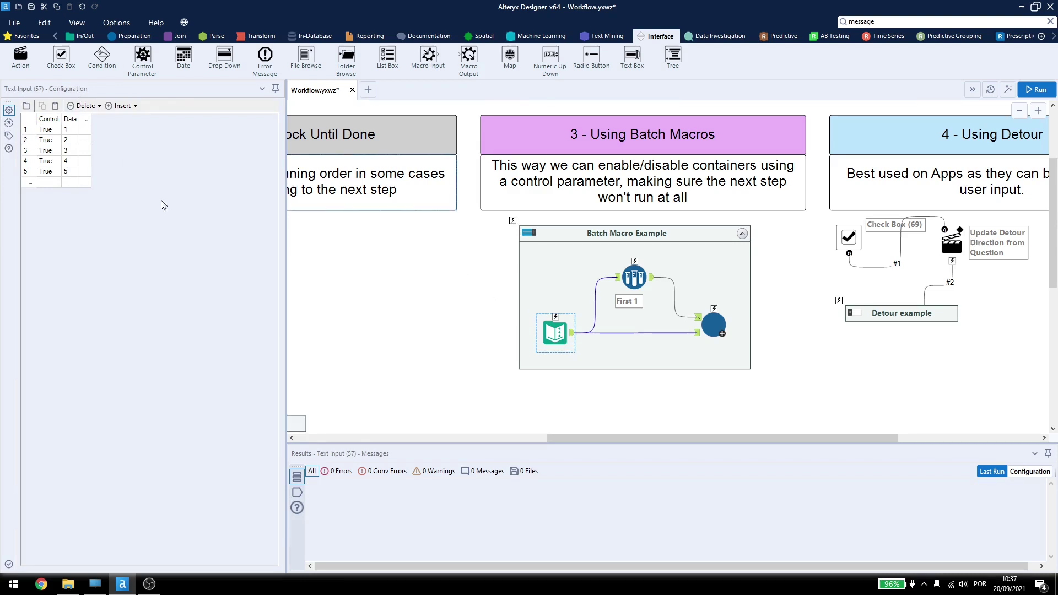
click(646, 277)
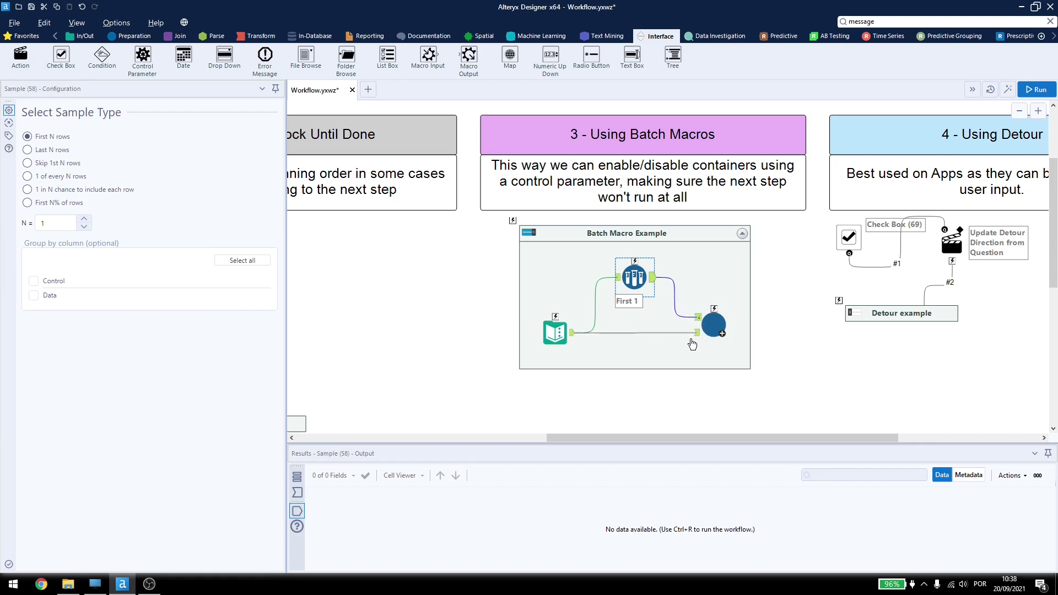
- Open the BatchMacro tool's macro, BatchMacro.yxmc, in its own tab
right_click(715, 327)
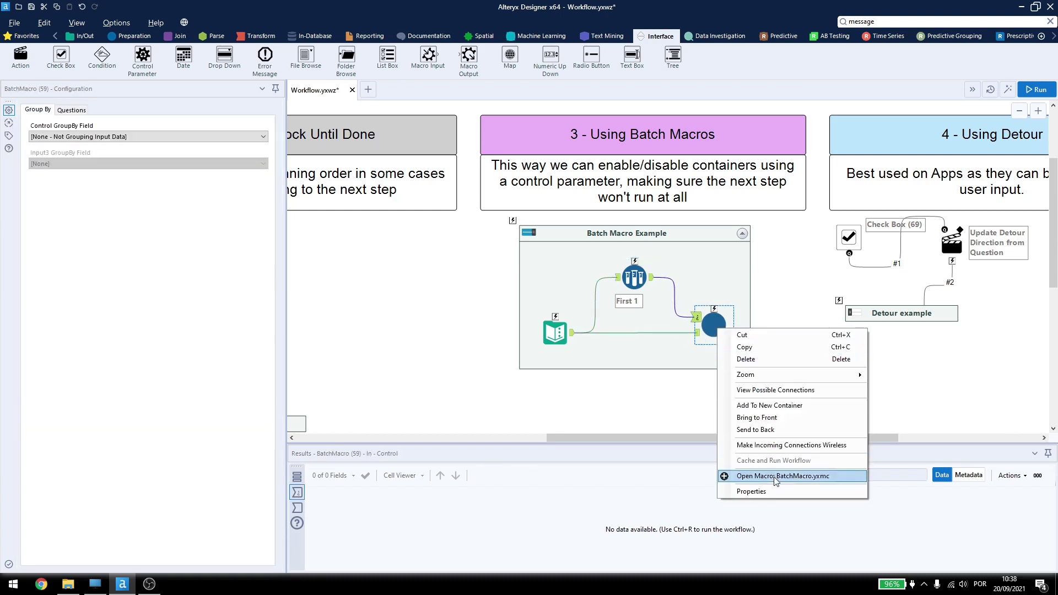
click(772, 479)
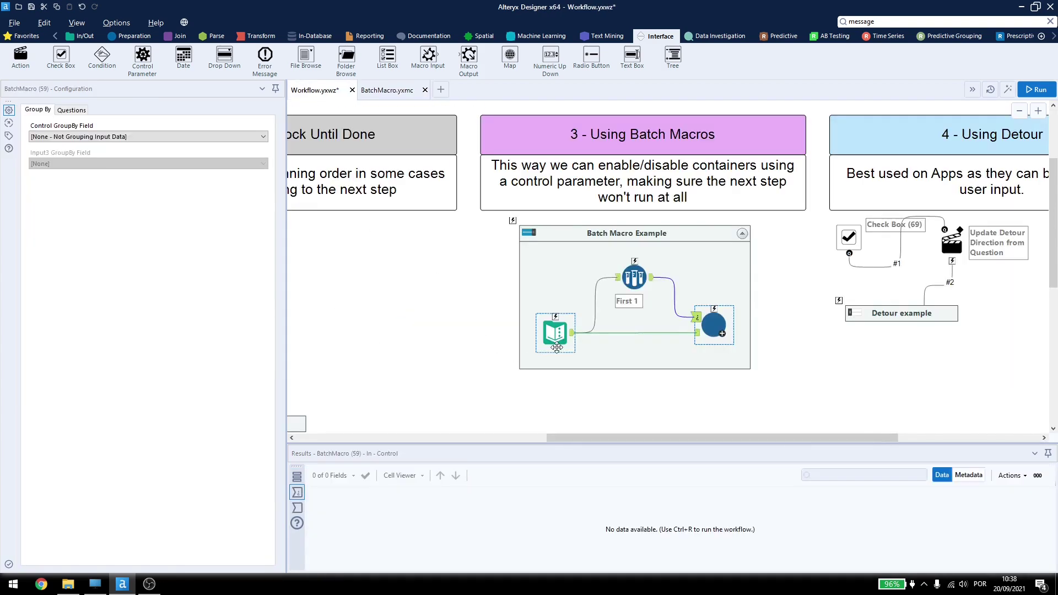
click(557, 347)
click(411, 111)
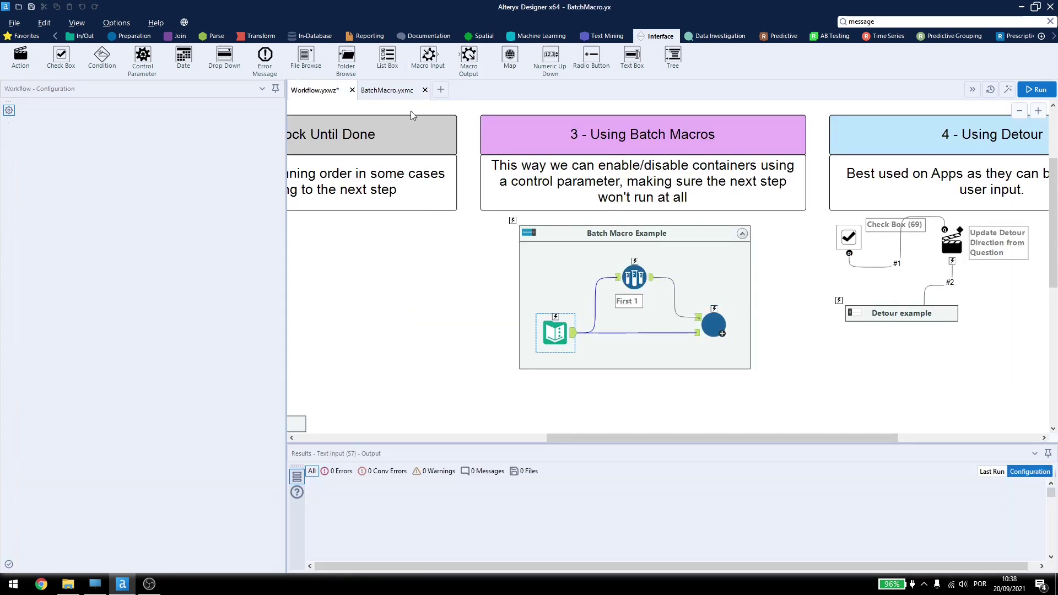
click(386, 89)
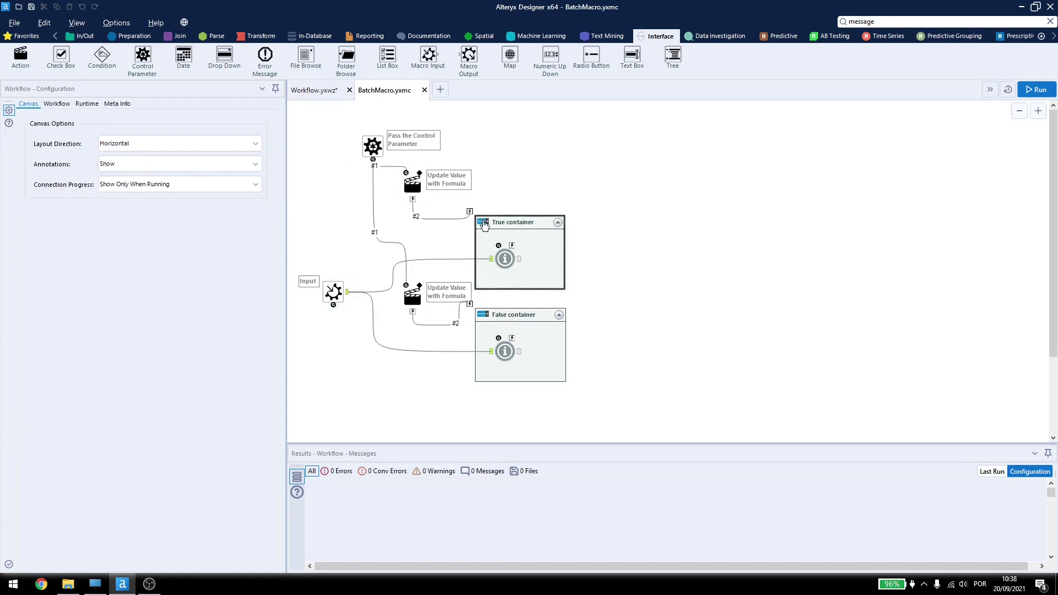
- Review the True container, the control parameter, and the action's [Destination] = [#1] Disabled formula
click(484, 226)
click(483, 224)
click(492, 268)
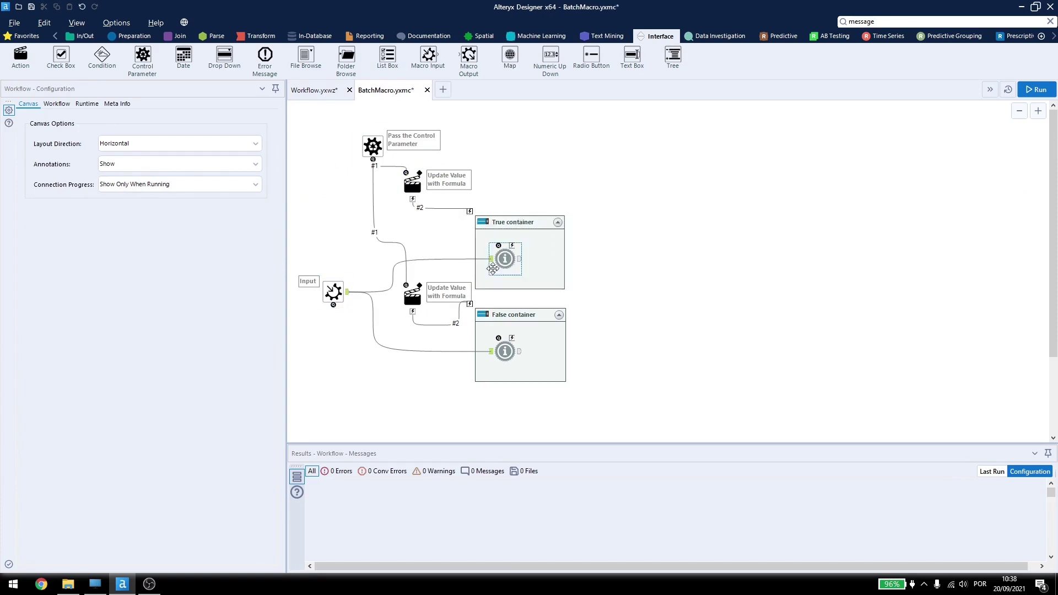
click(540, 285)
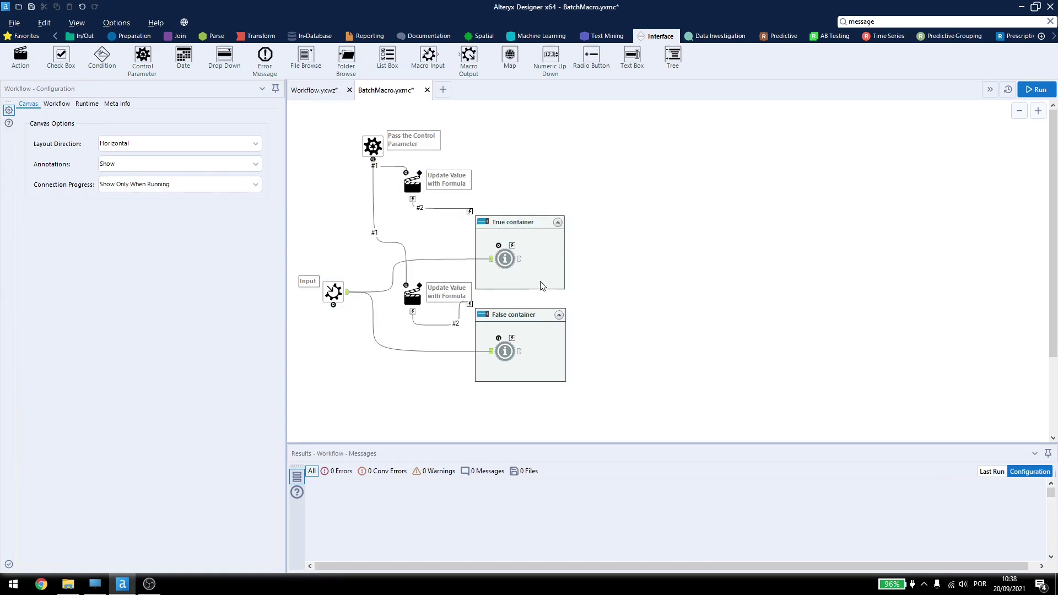
click(373, 159)
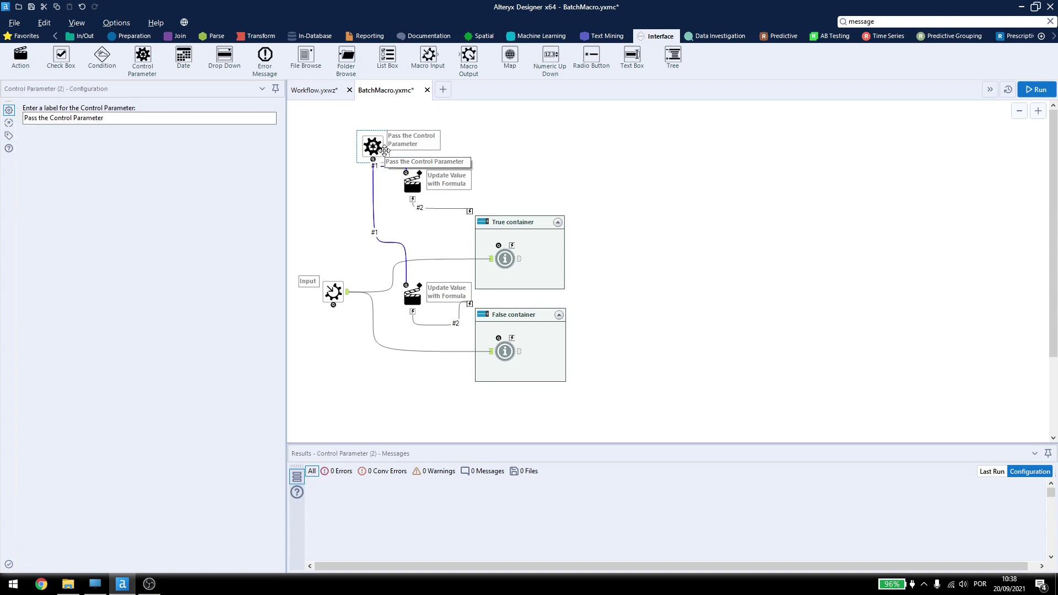
click(412, 182)
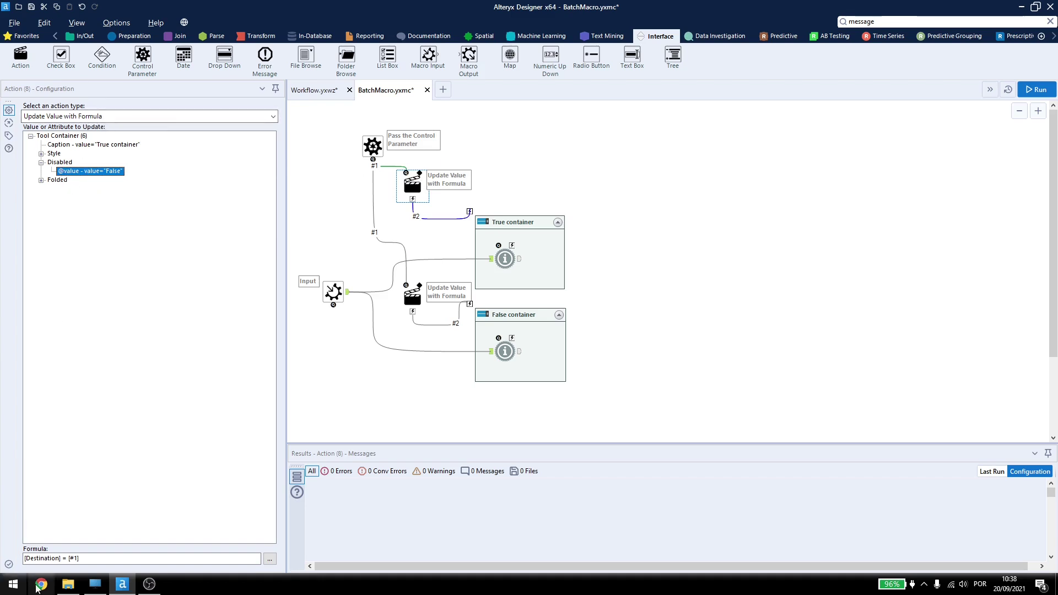
click(26, 558)
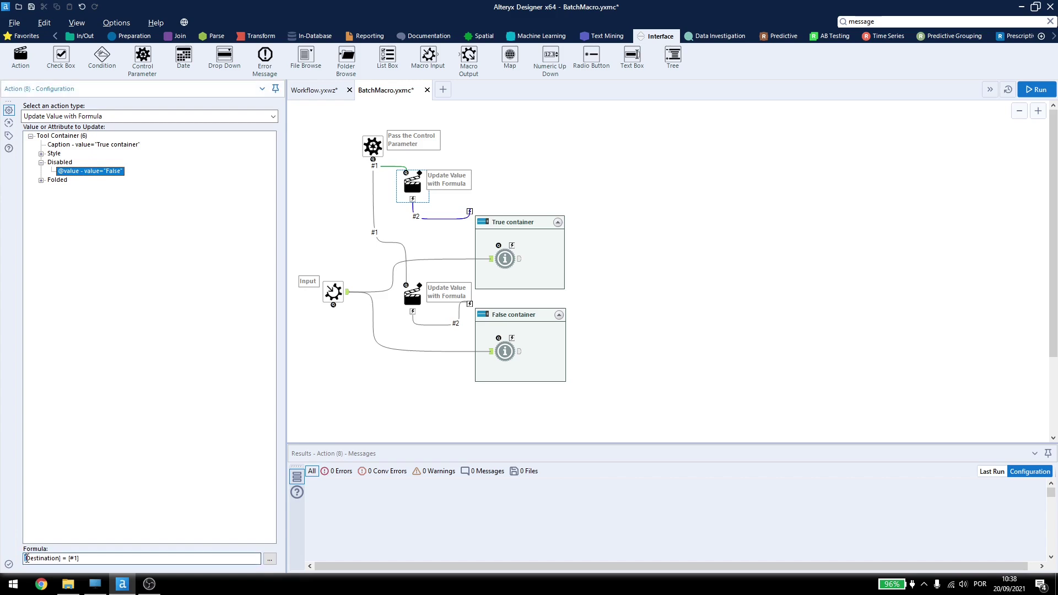
- Compare the False container's [Destination] != [#1] formula and review both containers' message expressions
double_click(65, 558)
click(499, 219)
click(416, 317)
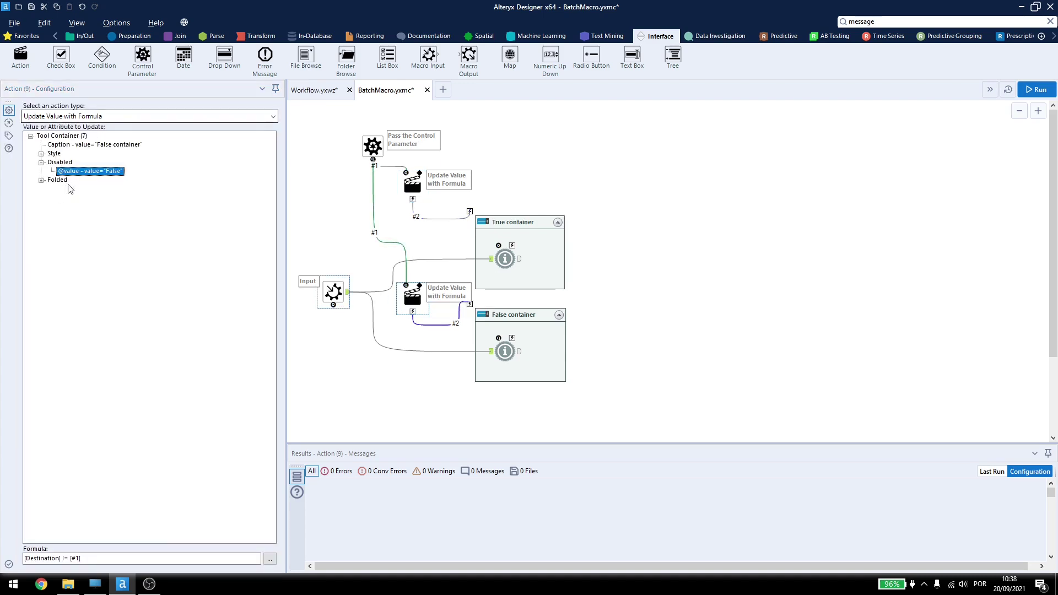
double_click(63, 558)
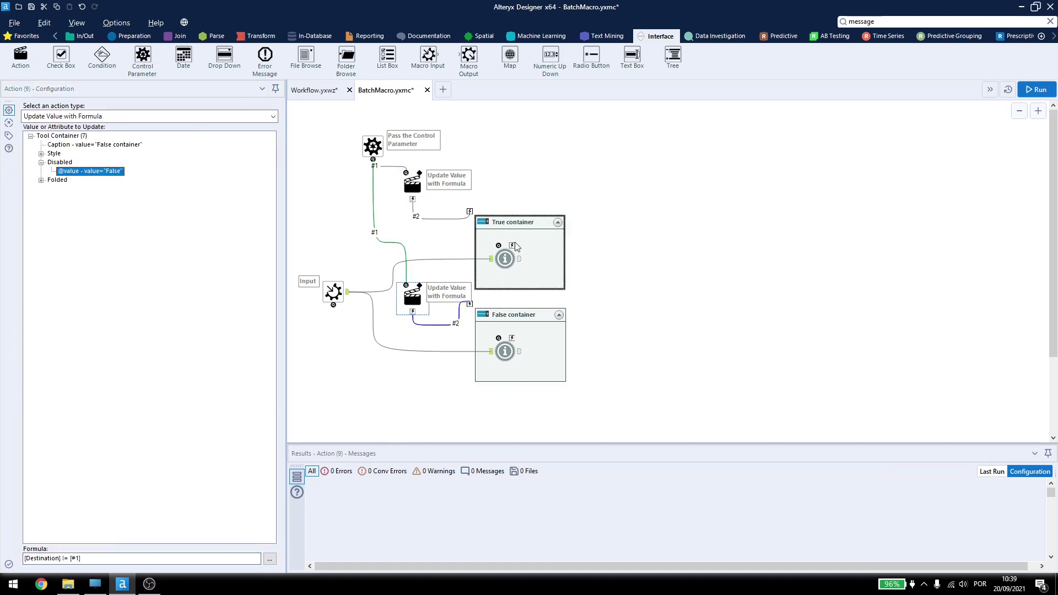
click(505, 258)
click(504, 351)
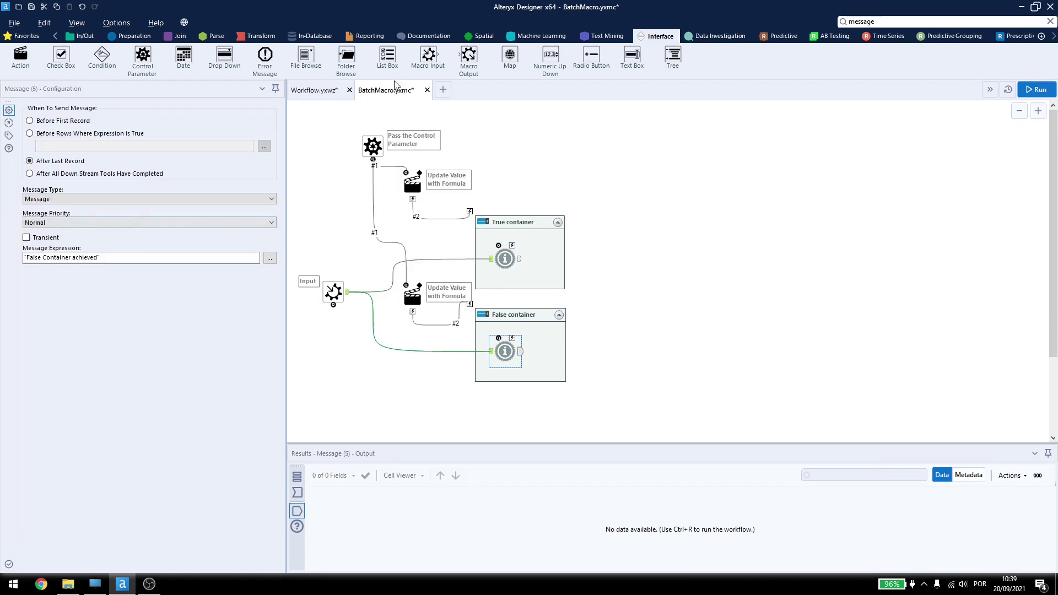
- Return to Workflow.yxwz and run the main workflow
click(313, 90)
click(1036, 89)
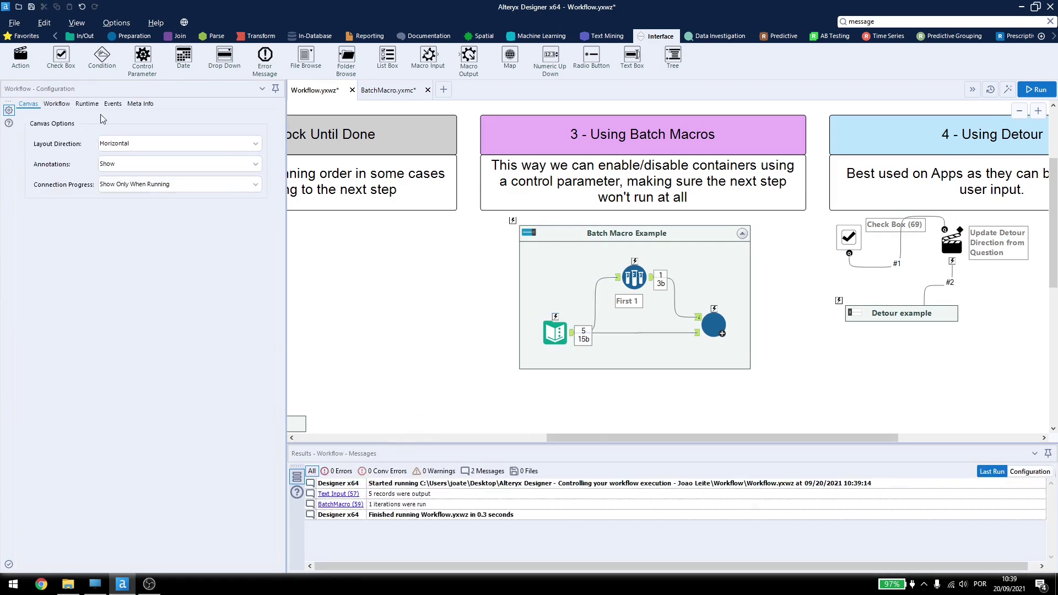
click(87, 105)
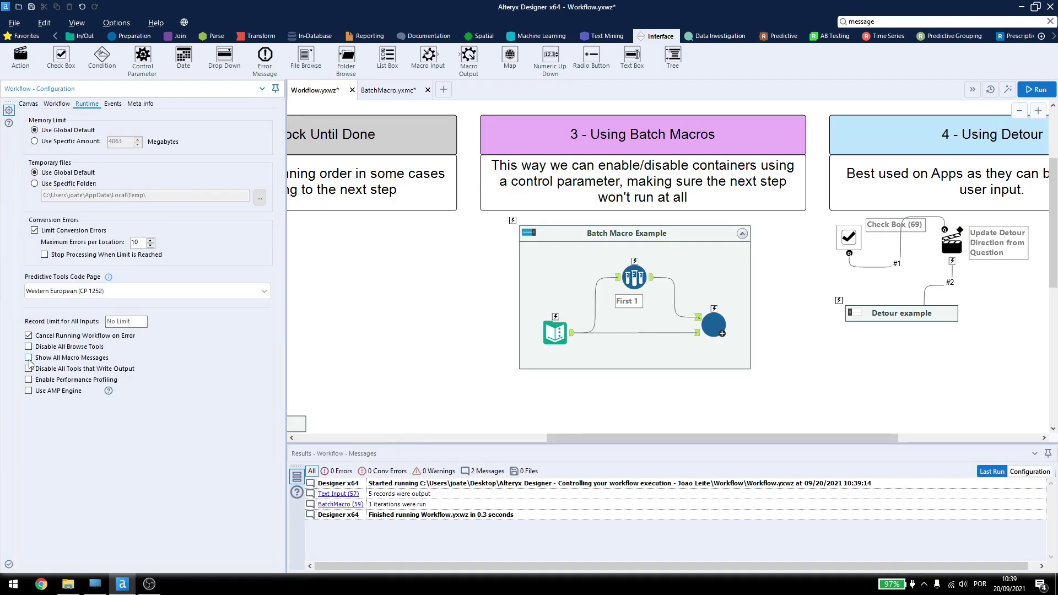
click(1036, 90)
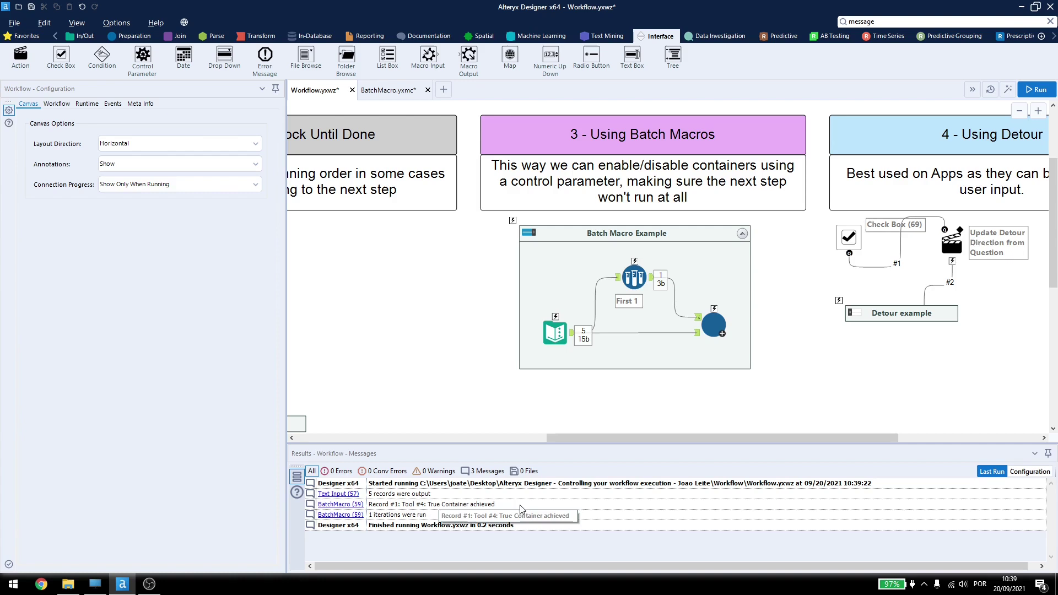
- Change row 1's Control value in the Text Input to False and rerun
click(555, 333)
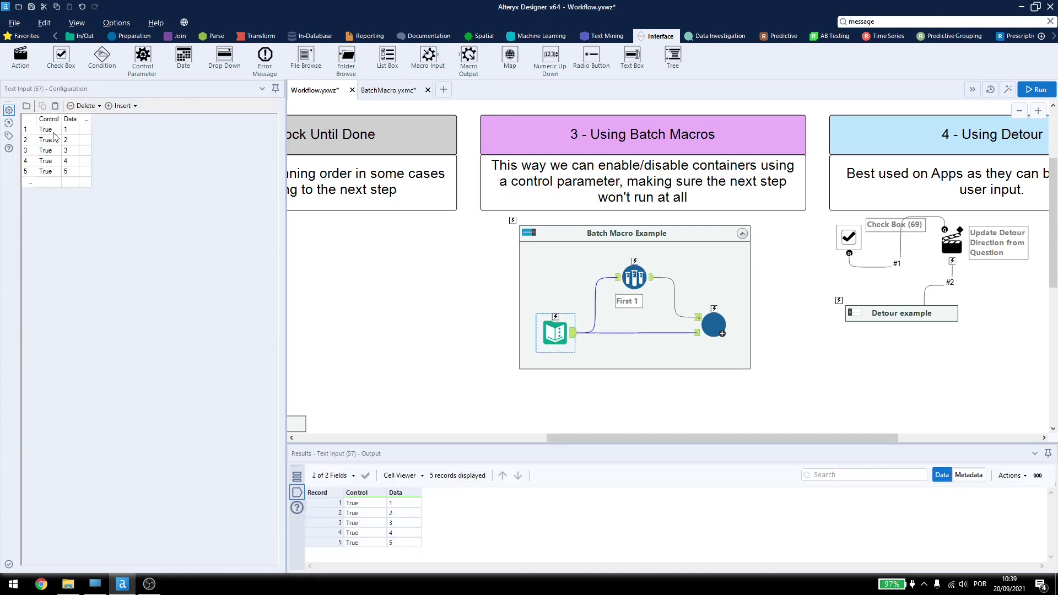
click(54, 132)
text(Fal)
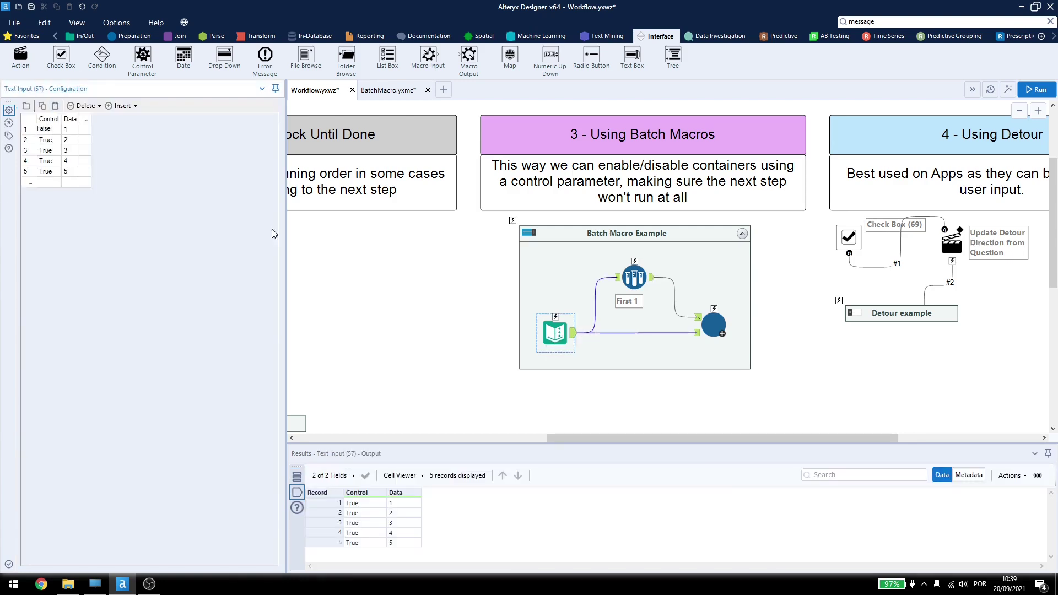
text(se)
click(503, 267)
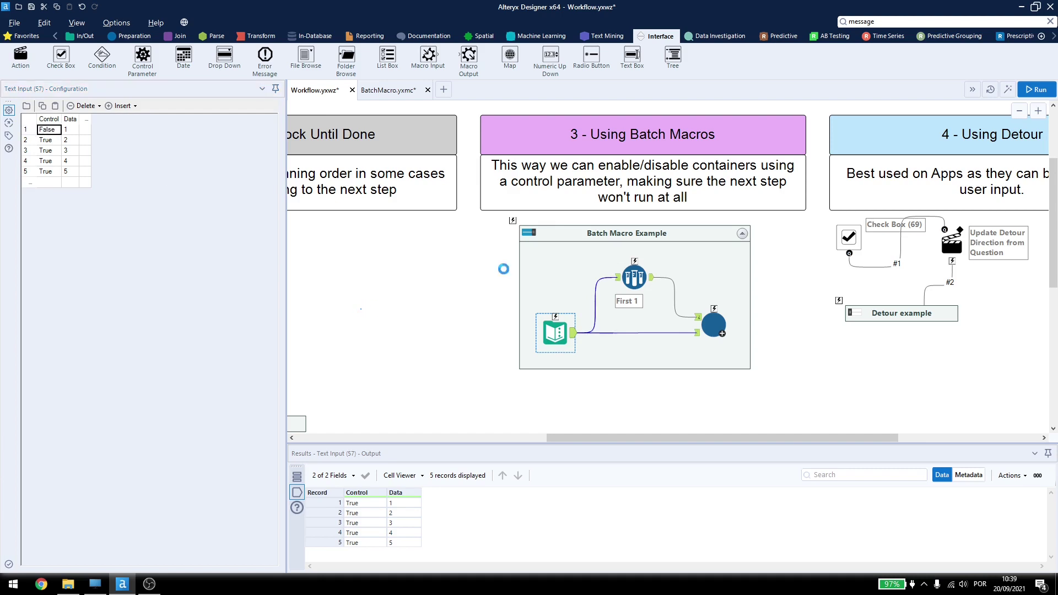
key(ctrl+r)
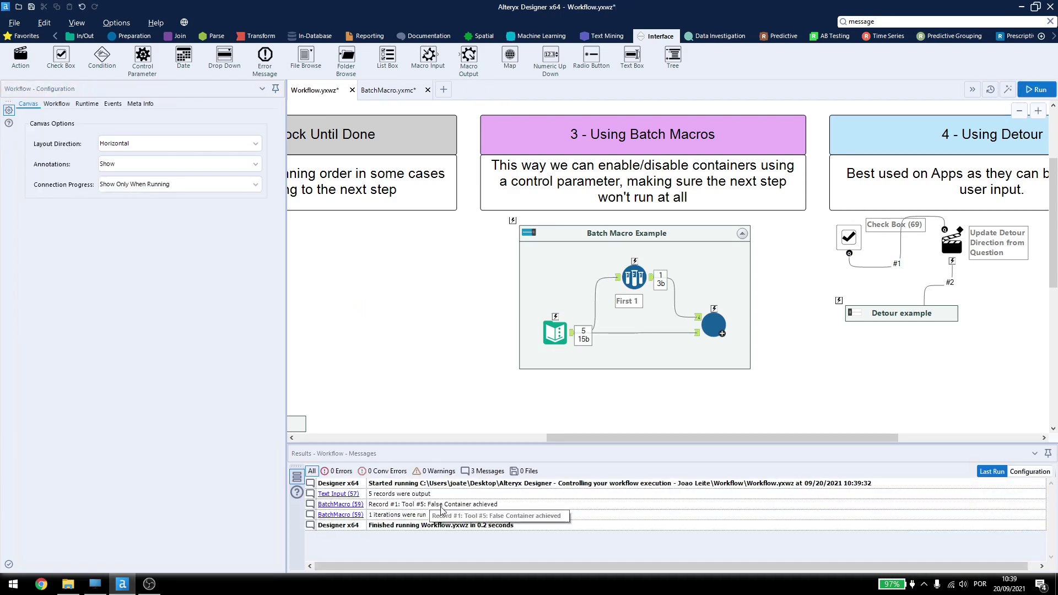
- Set the Sample tool to First 3 and run the workflow
click(639, 279)
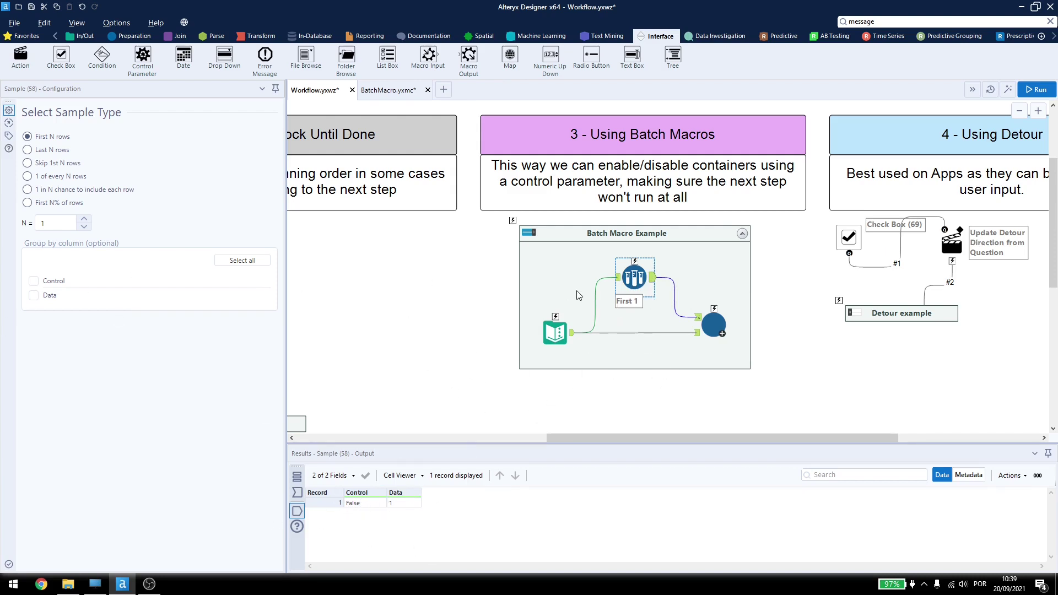
double_click(54, 224)
text(3)
click(460, 306)
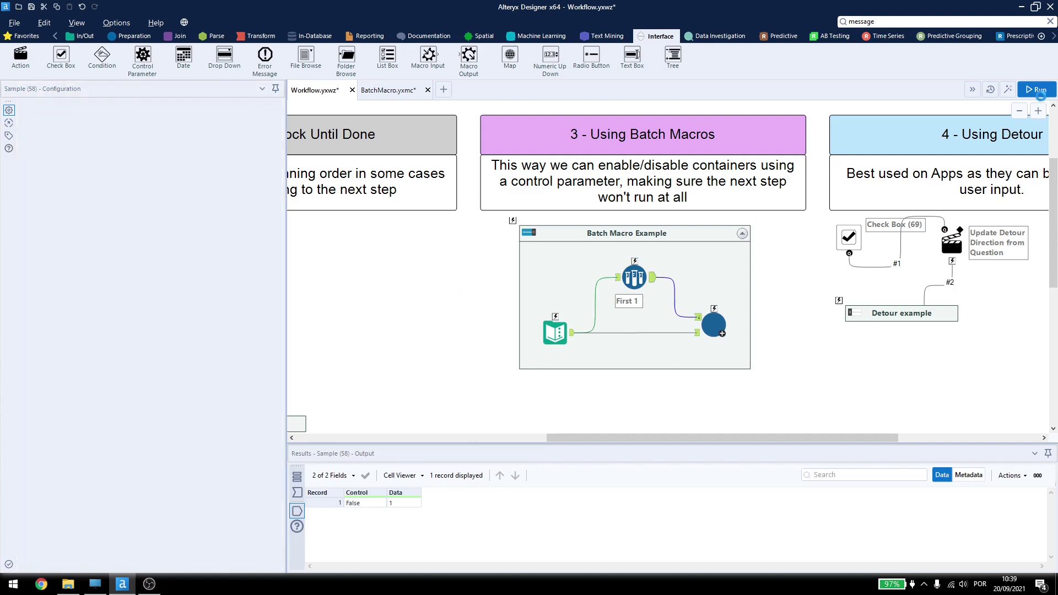
click(1036, 90)
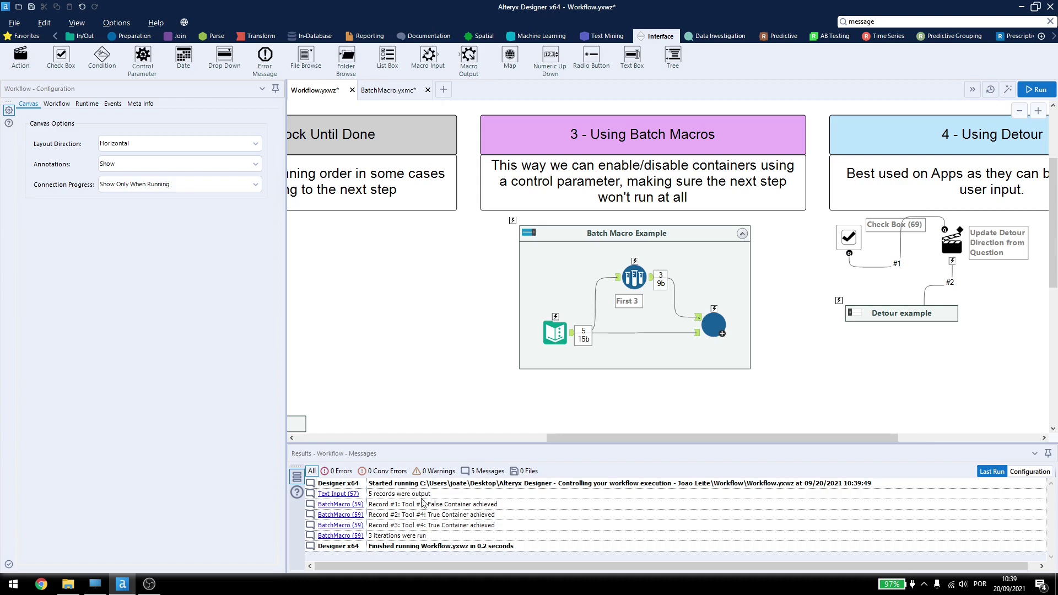
- Review the three-record results, set the sample back to First 1, and rerun
click(554, 332)
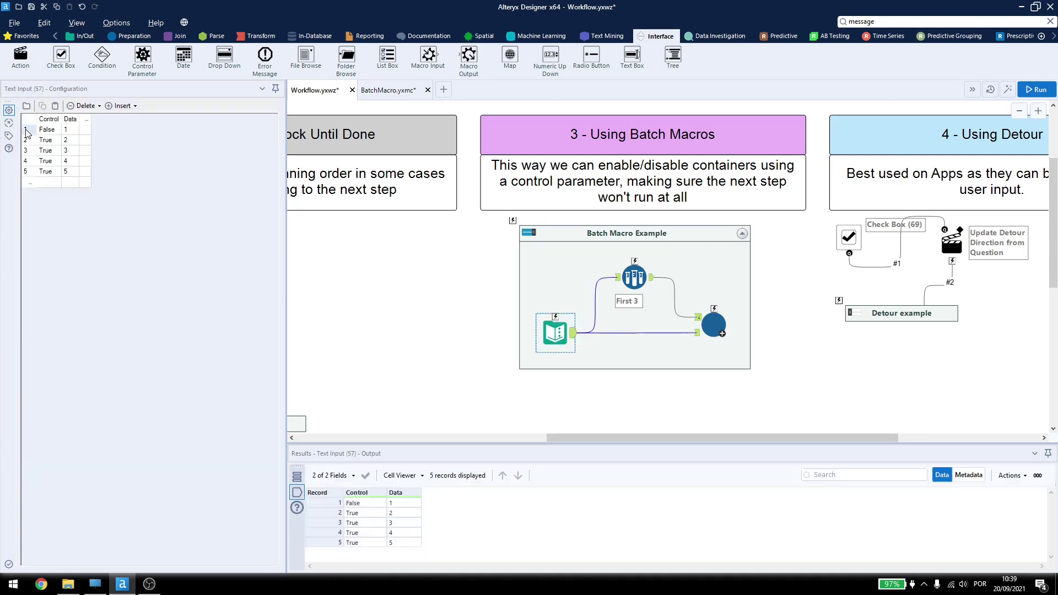
click(633, 277)
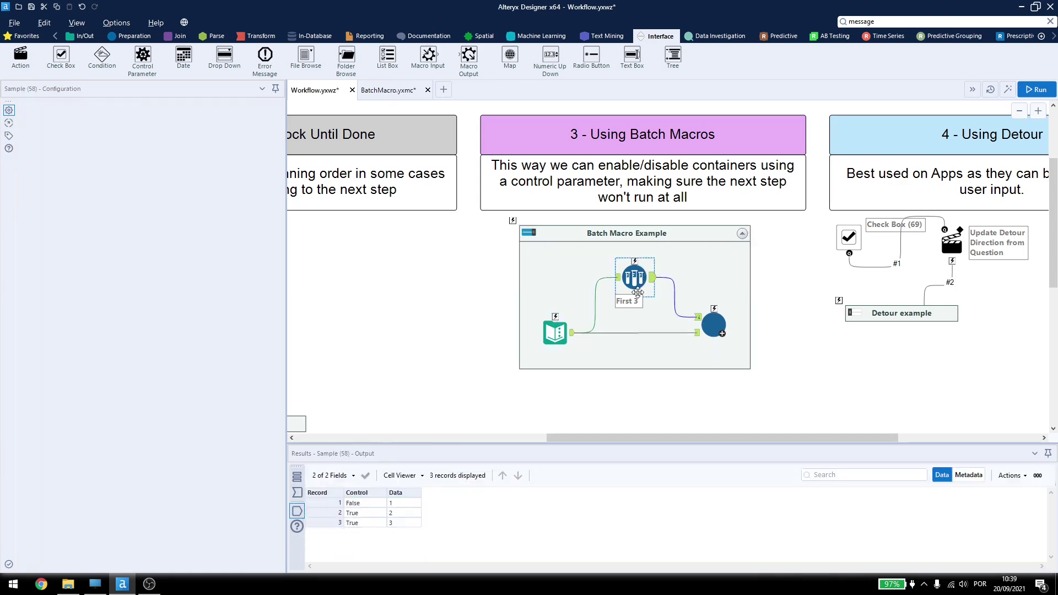
click(84, 226)
click(84, 226)
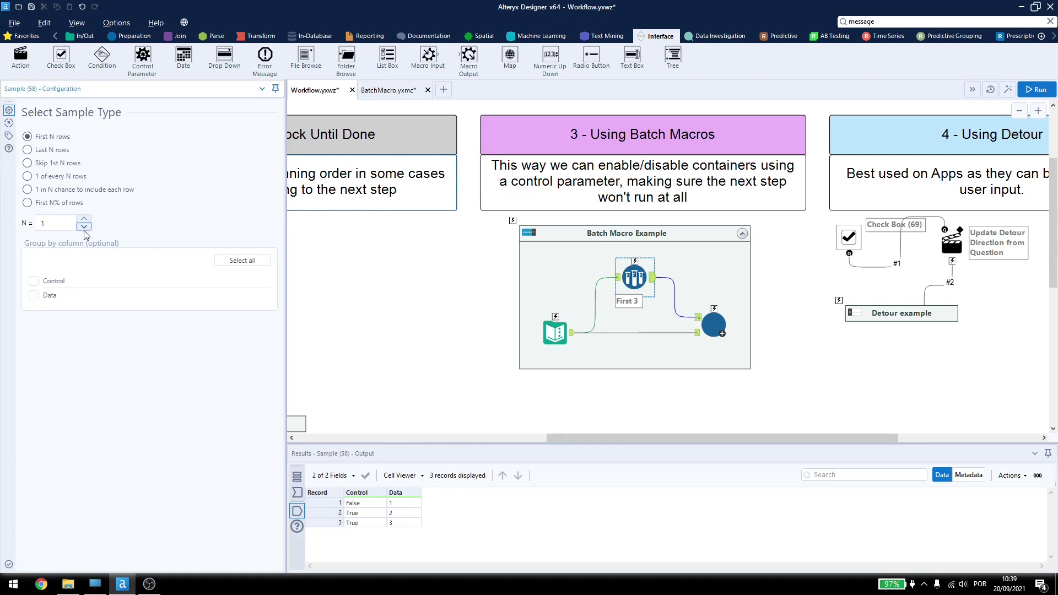
click(1028, 84)
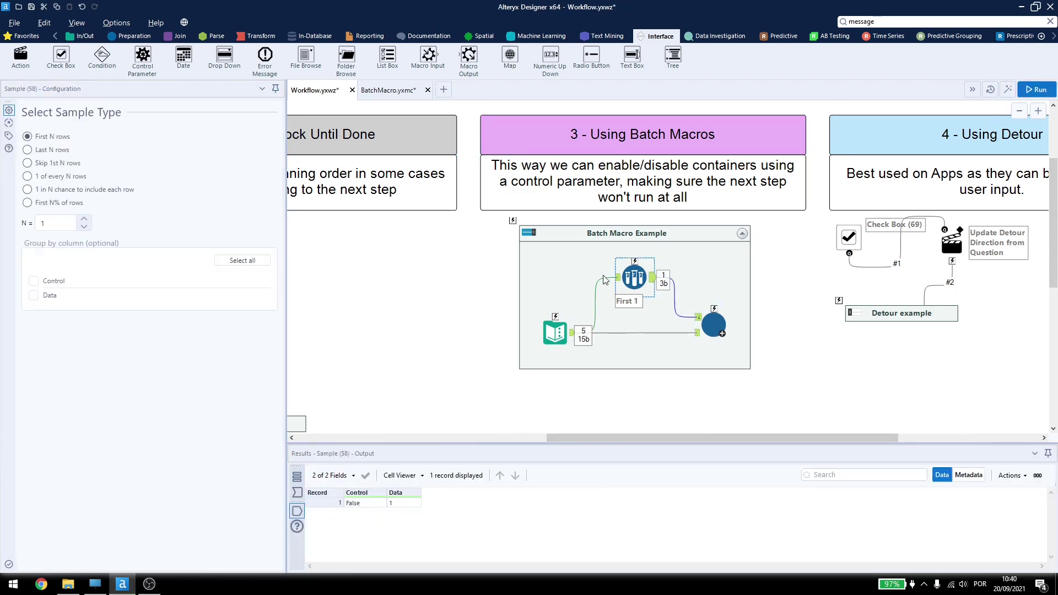
- Inspect the batch macro's control input data in the BatchMacro document, then return to the main Workflow
click(696, 317)
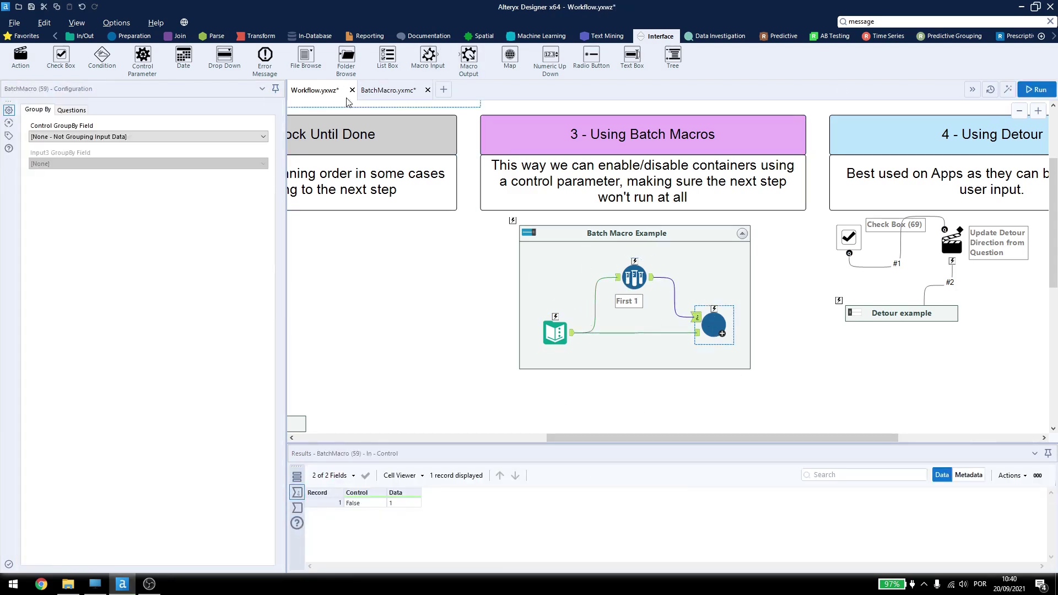
click(397, 89)
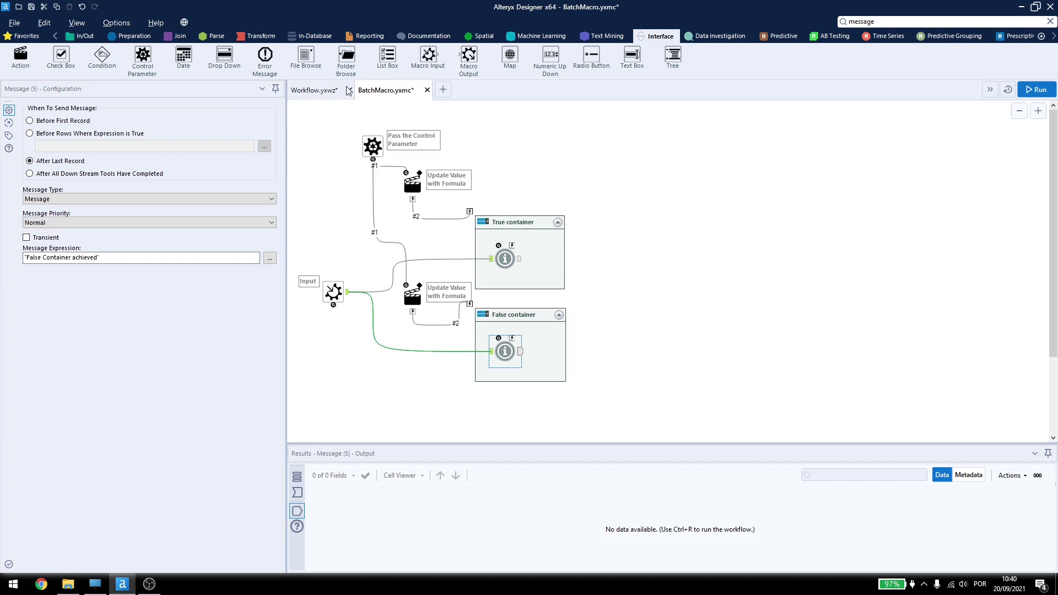
click(328, 91)
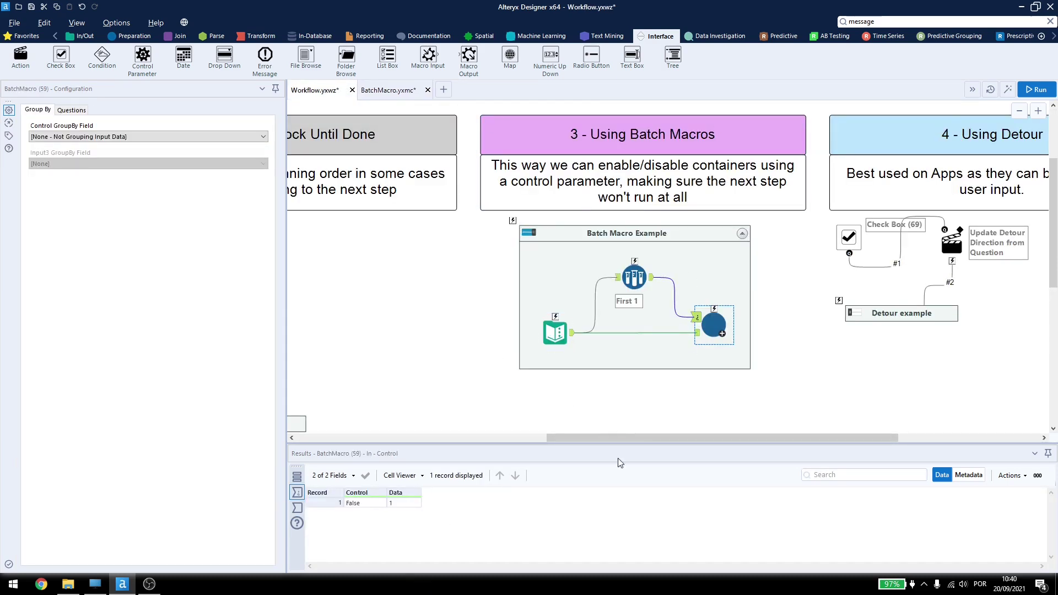
- Collapse the Output file Example container and scroll right toward sections 3 and 4
drag(642, 434, 361, 385)
click(606, 328)
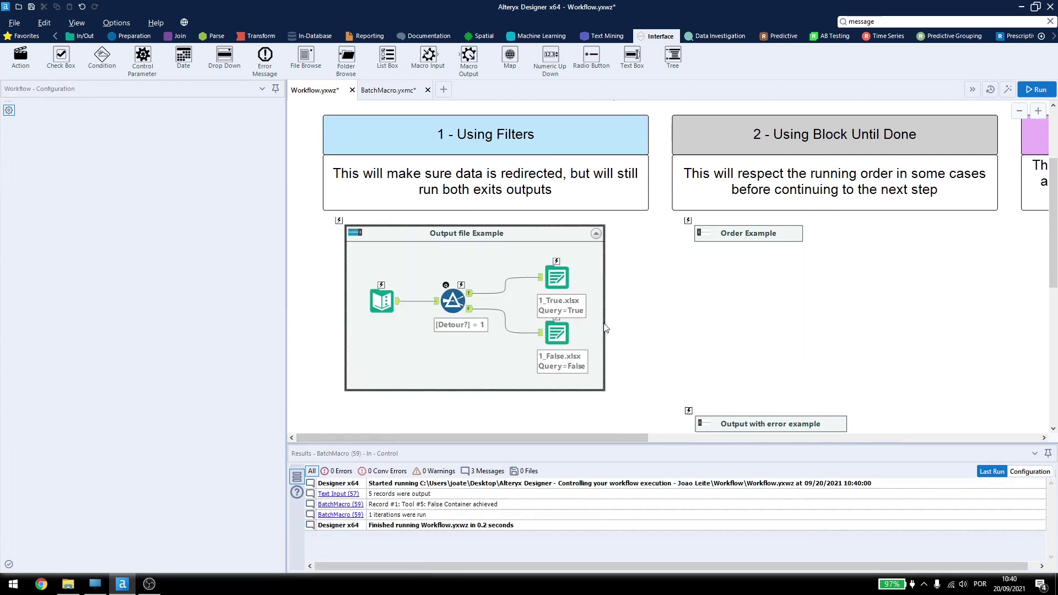
click(356, 232)
drag(487, 438, 824, 438)
- Collapse Batch Macro Example, expand the Detour example, and close BatchMacro.yxmc choosing Não (don't save)
click(466, 233)
click(546, 312)
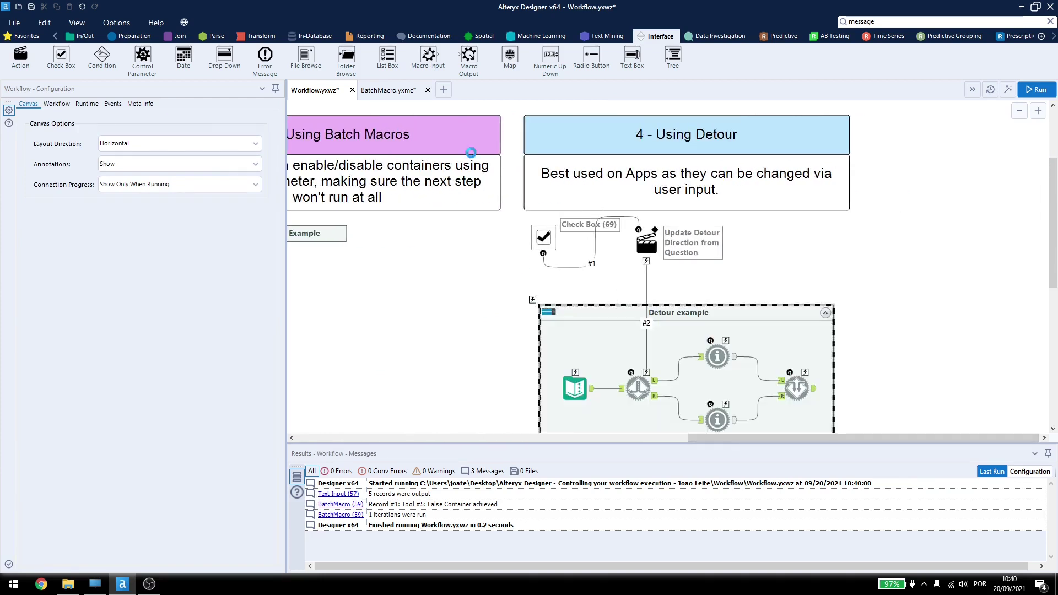
scroll(716, 248, down, 2)
click(1019, 110)
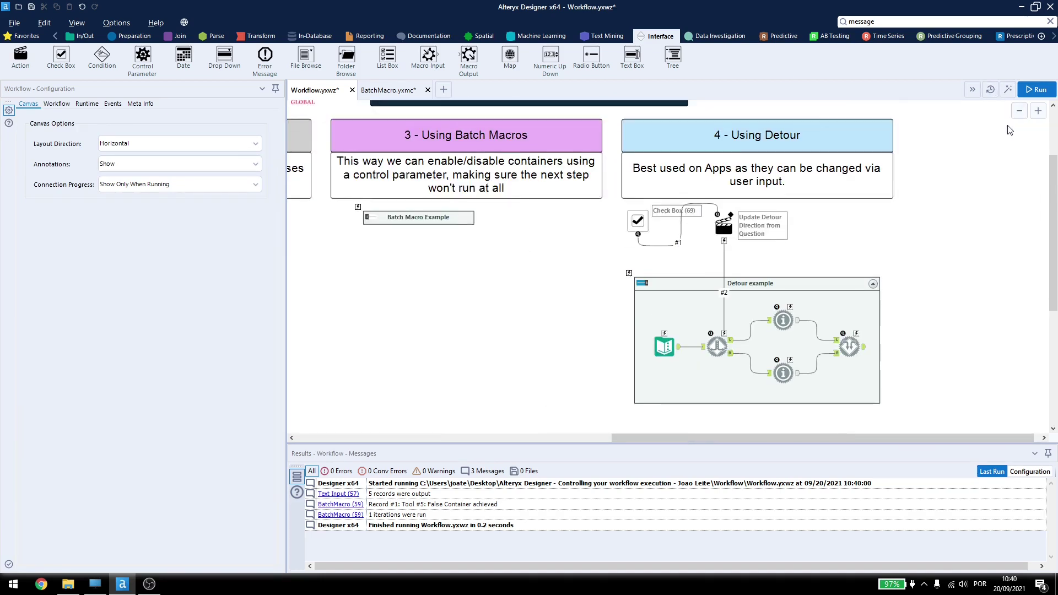
click(427, 90)
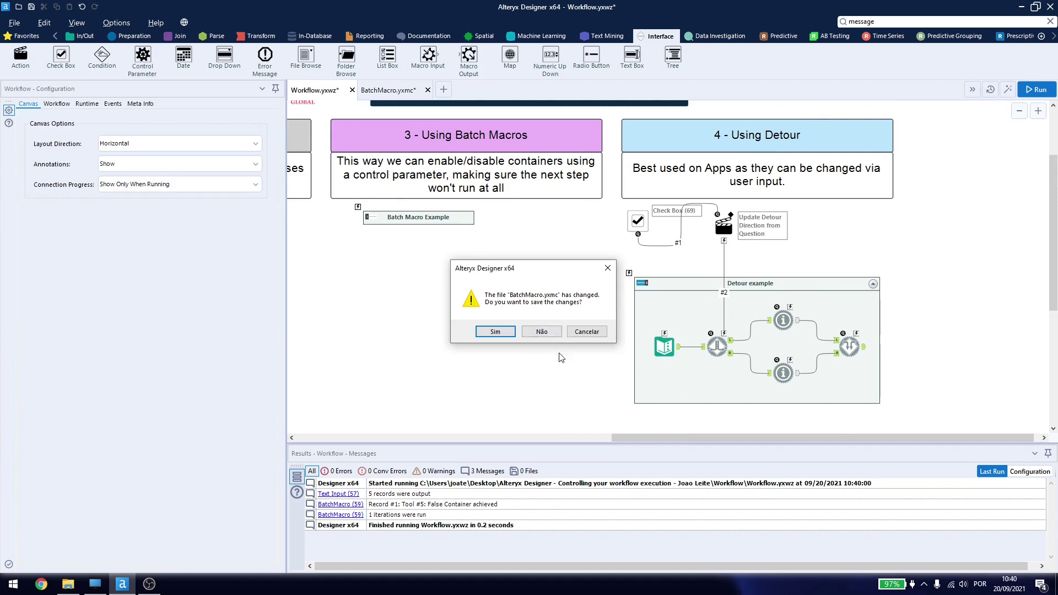
click(541, 331)
- Test Check Box (69) and Update Detour inside the Detour container, then move them back above and rerun
click(681, 226)
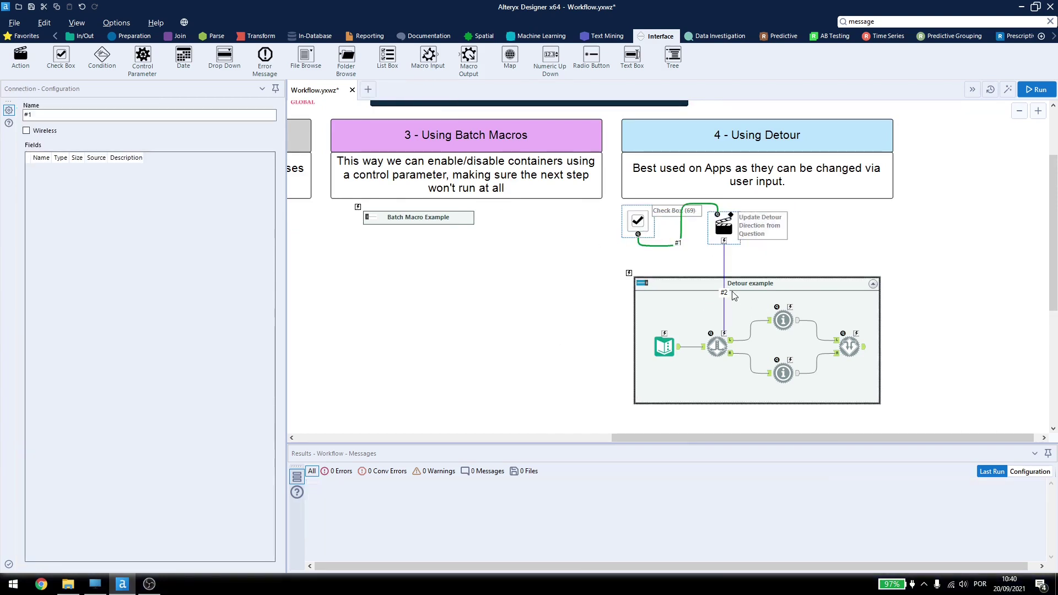
drag(637, 219, 664, 306)
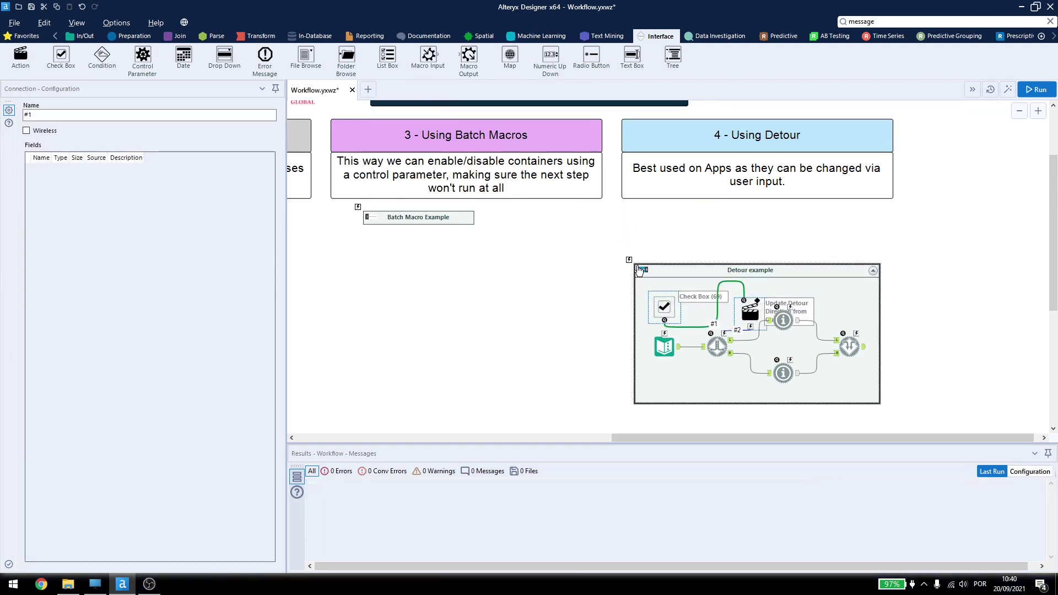
click(639, 271)
key(ctrl+r)
click(641, 270)
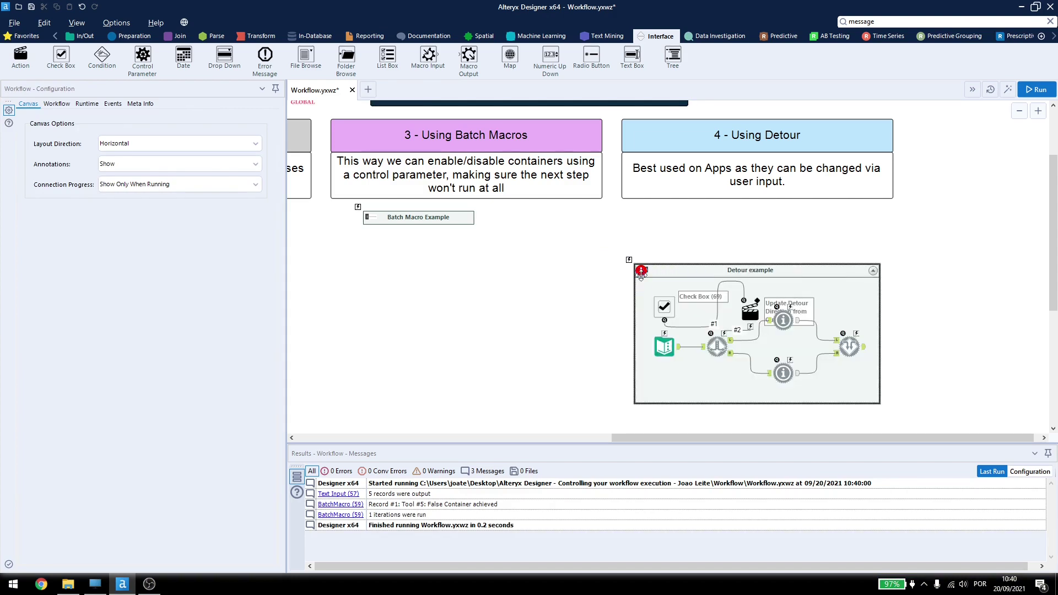
drag(664, 306, 658, 227)
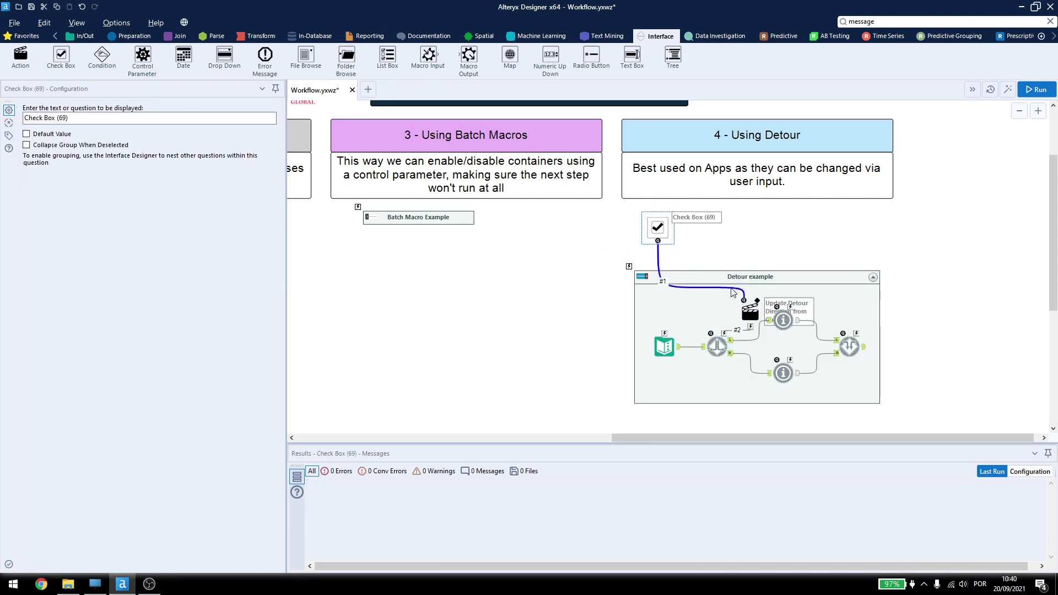
drag(748, 309, 736, 236)
key(ctrl+r)
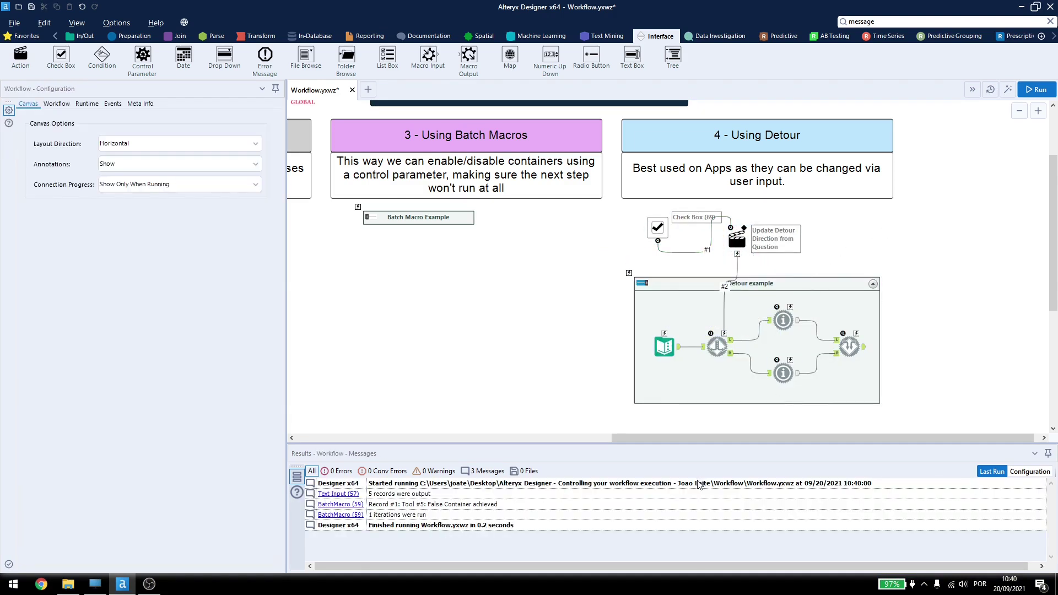
- Inspect the Detour tool and the unconfigured Detour End tool
drag(711, 438, 716, 439)
click(700, 350)
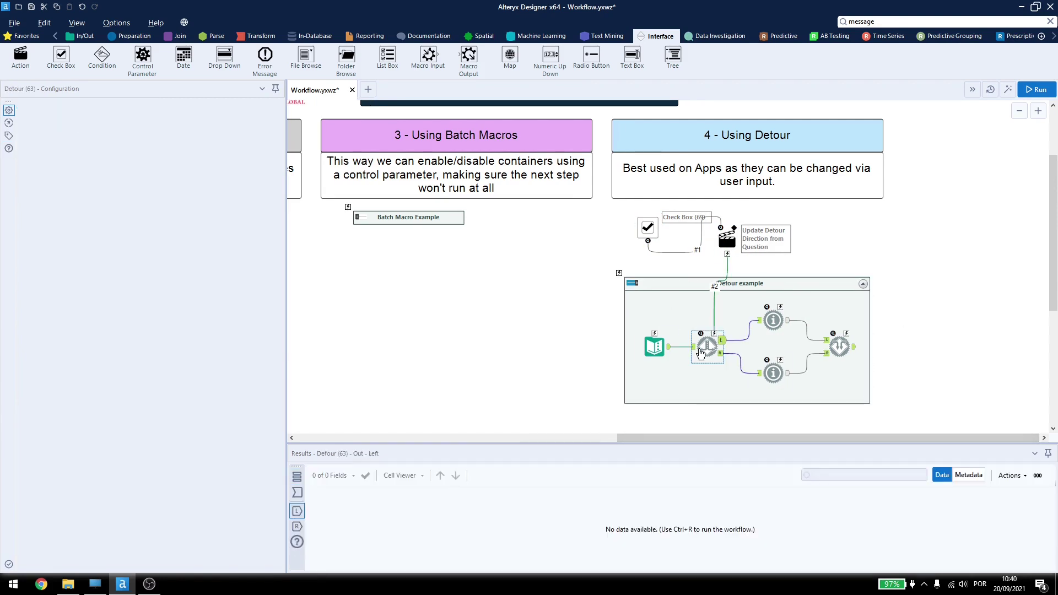
click(852, 335)
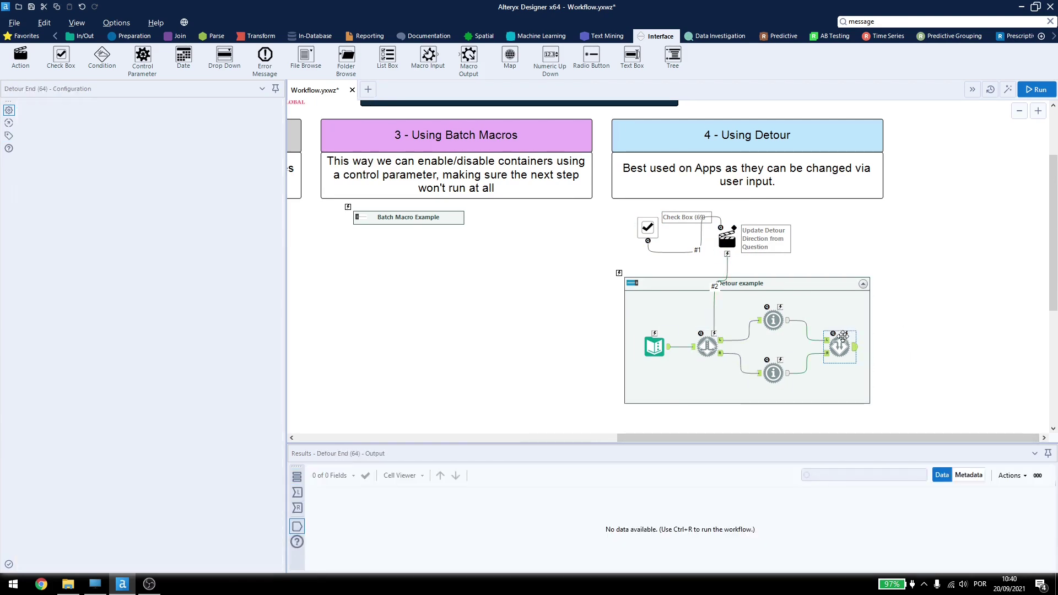
- Compare the Detour and Detour End tool settings
click(705, 335)
click(841, 346)
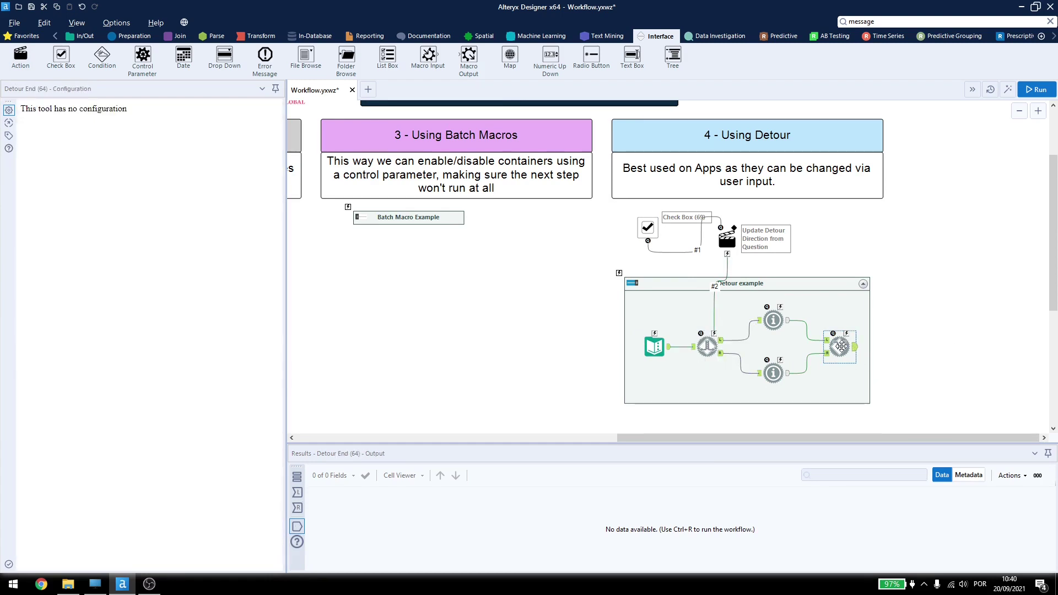
click(707, 345)
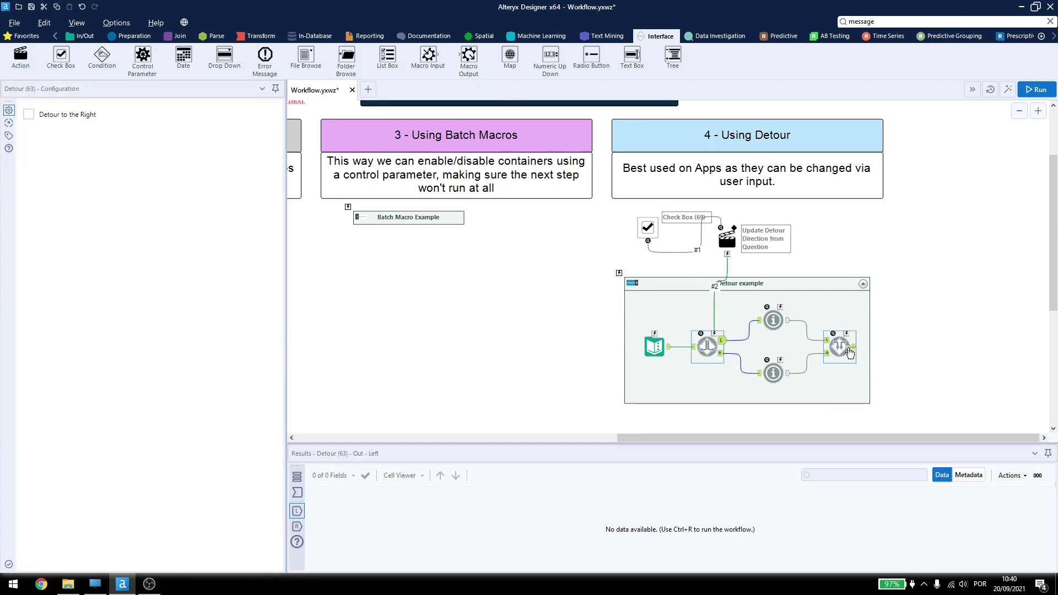
click(843, 337)
click(709, 350)
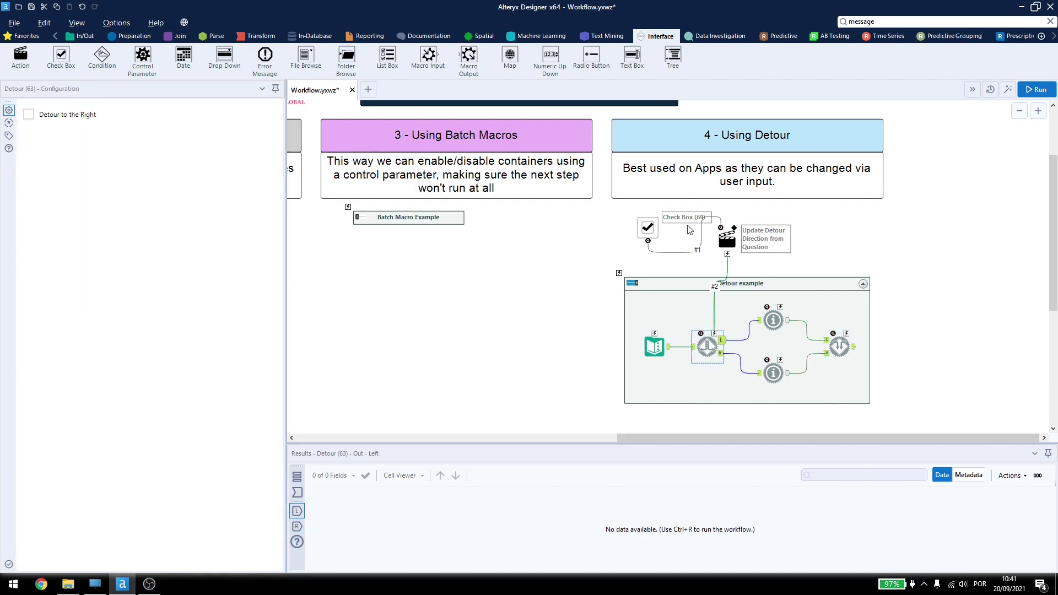
click(30, 121)
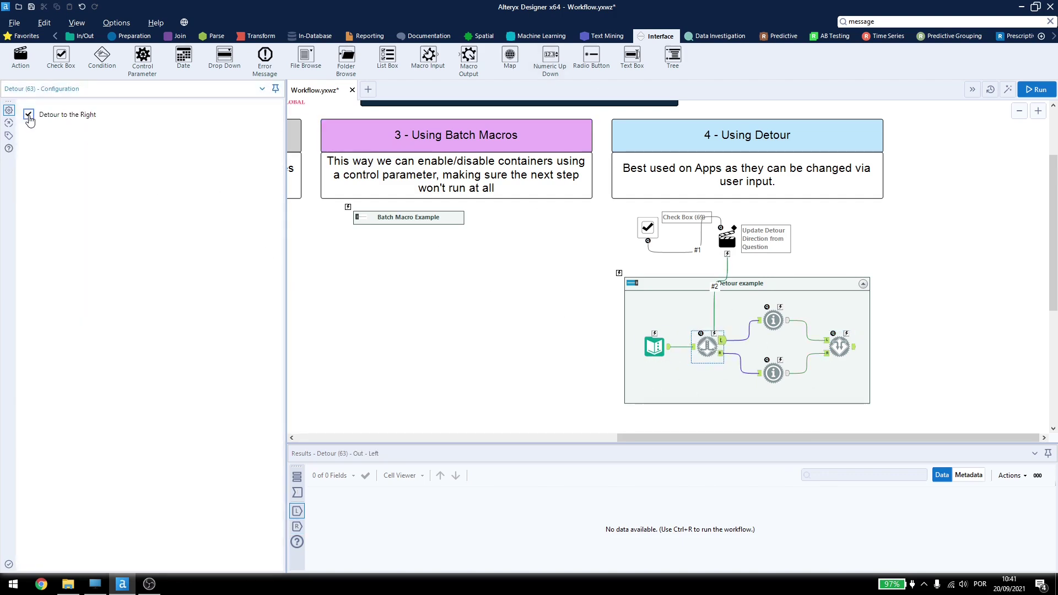
- Run the workflow detouring left and check the 'Left detour' expression in the upper Message tool
click(1037, 89)
click(610, 308)
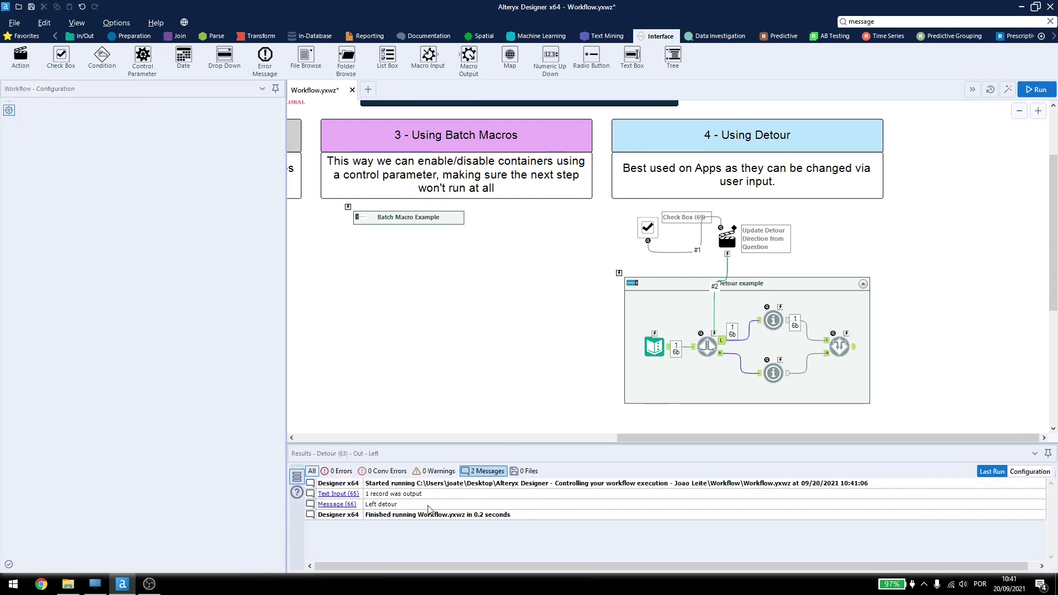
click(774, 322)
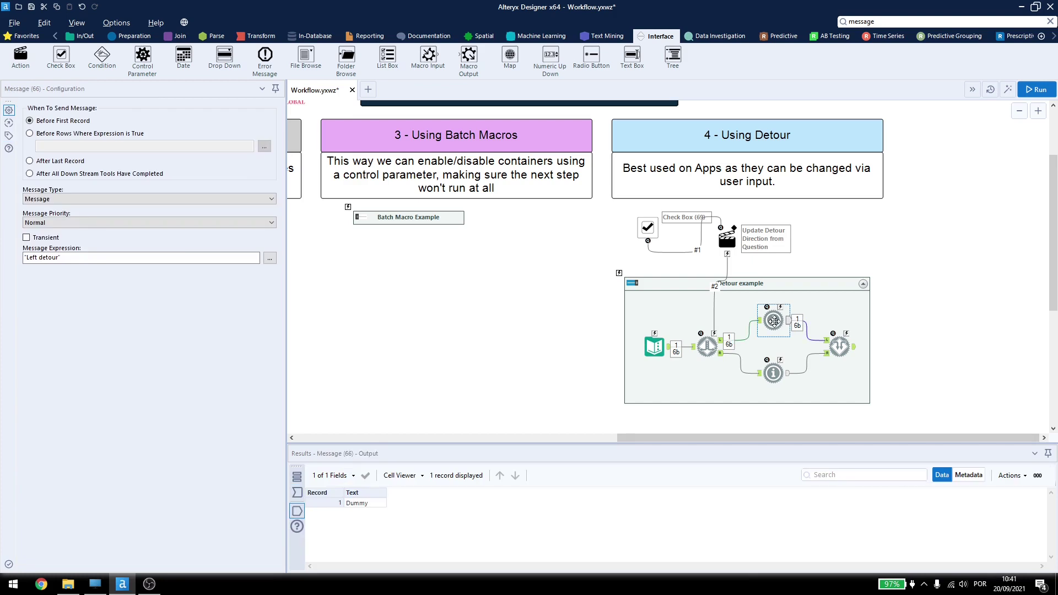
triple_click(41, 258)
- Tick Detour to the Right on the Detour tool and rerun, producing 'Right detour'
click(707, 346)
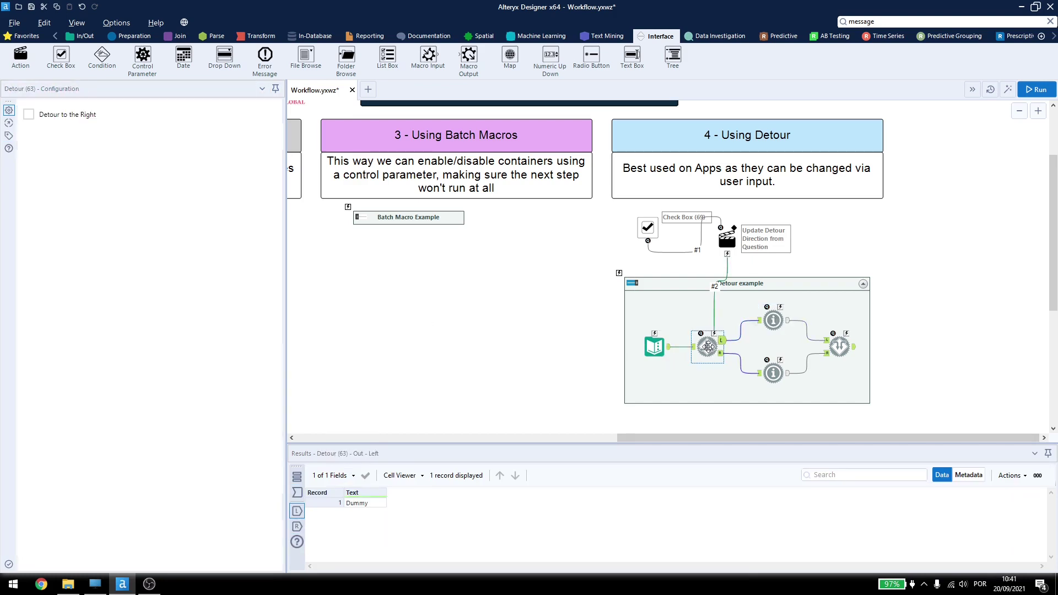
click(28, 115)
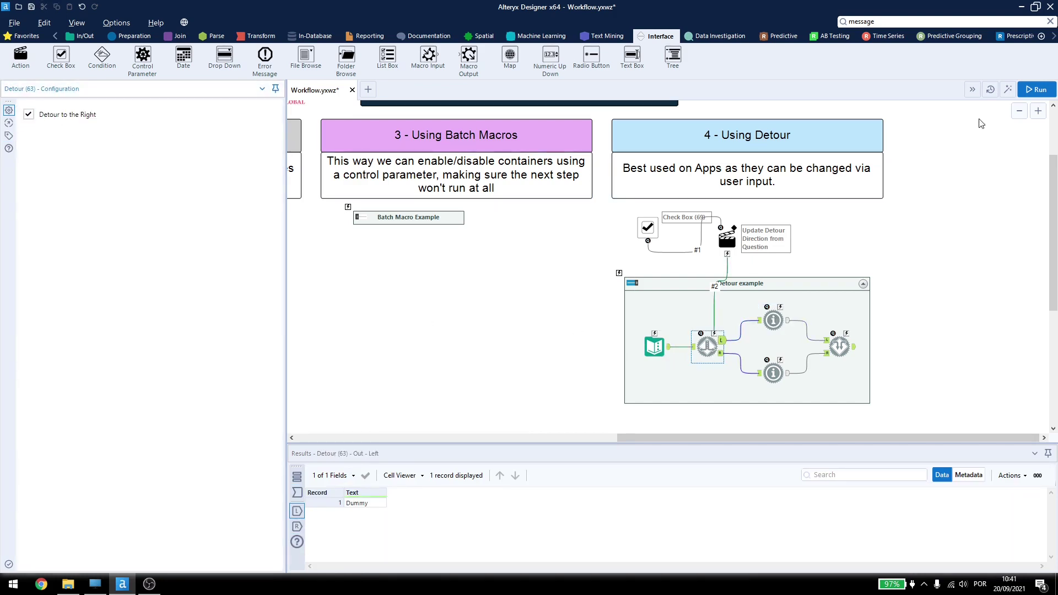
click(1035, 89)
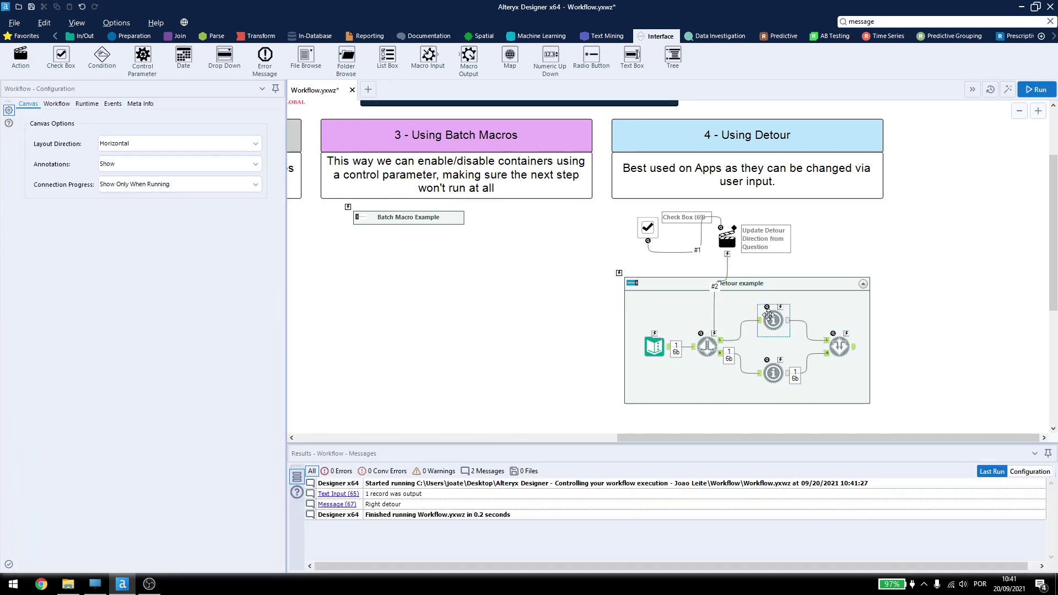
- Run the workflow as an analytic app with Check Box (69) unticked and view the 'Left detour' log
click(707, 346)
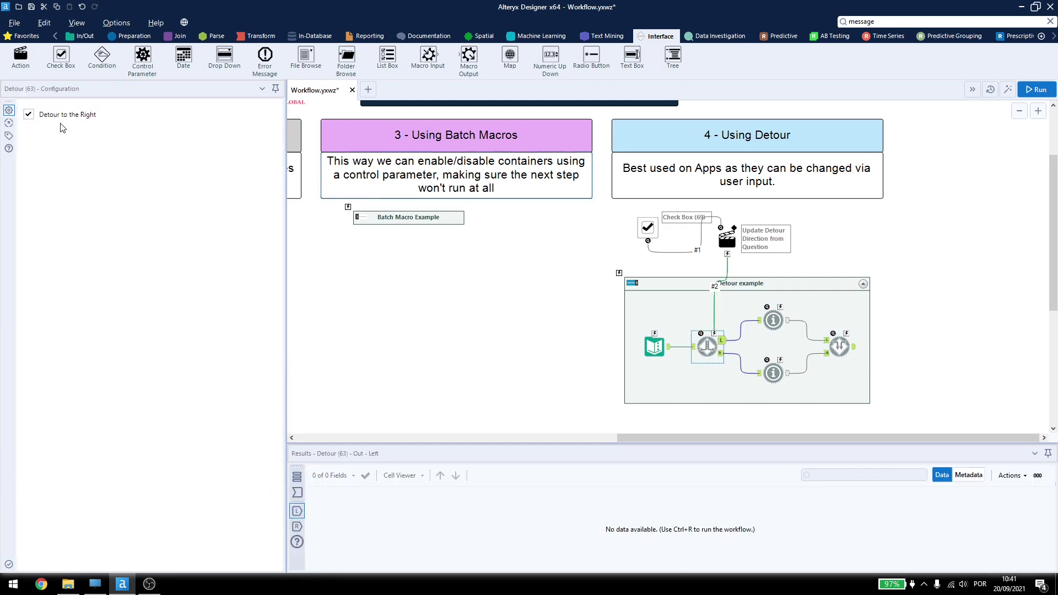
click(677, 298)
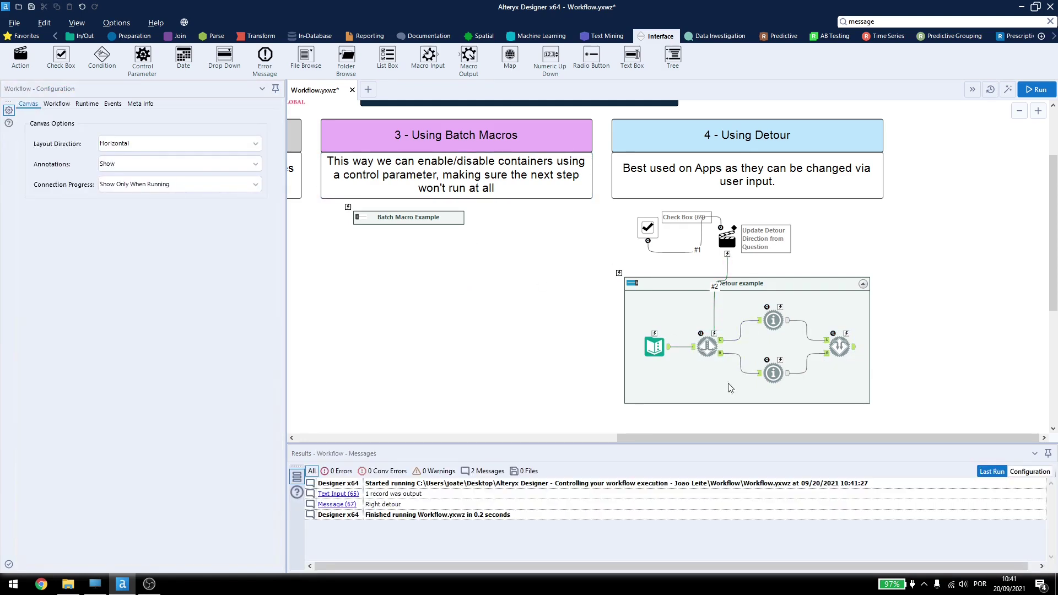
click(1007, 89)
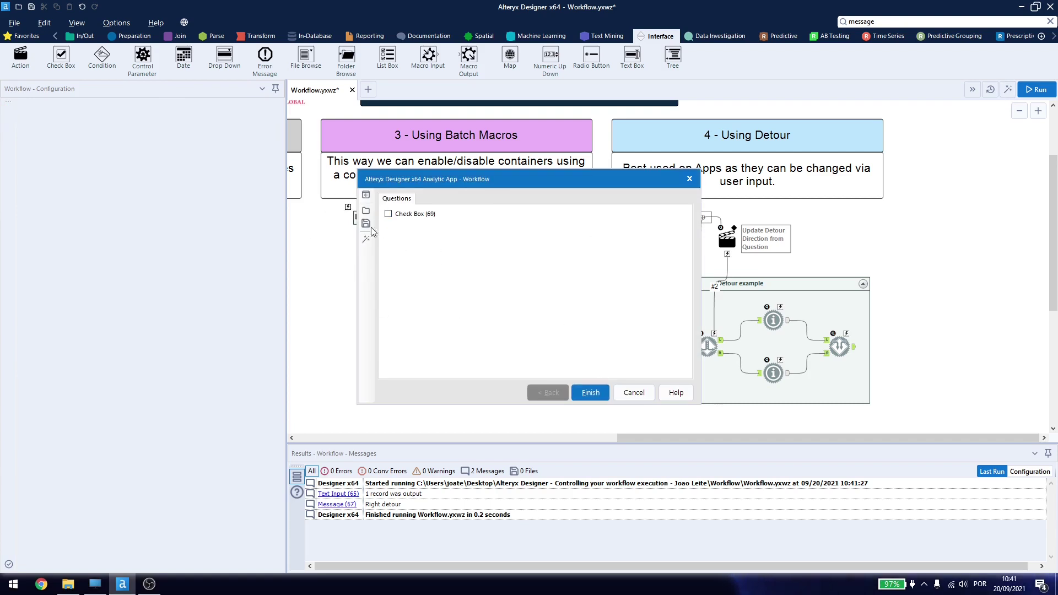
click(590, 392)
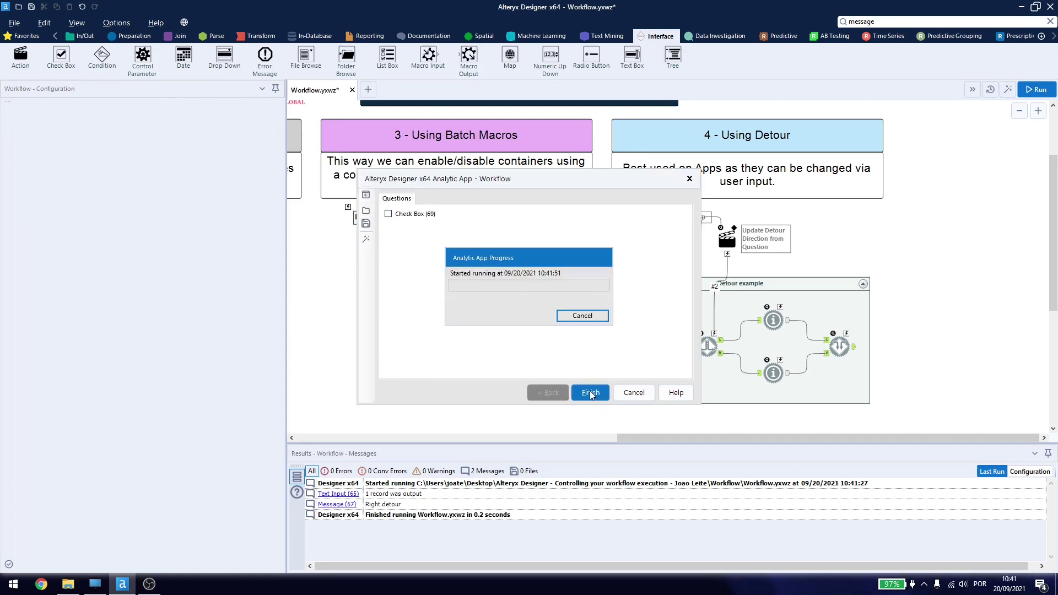
click(432, 339)
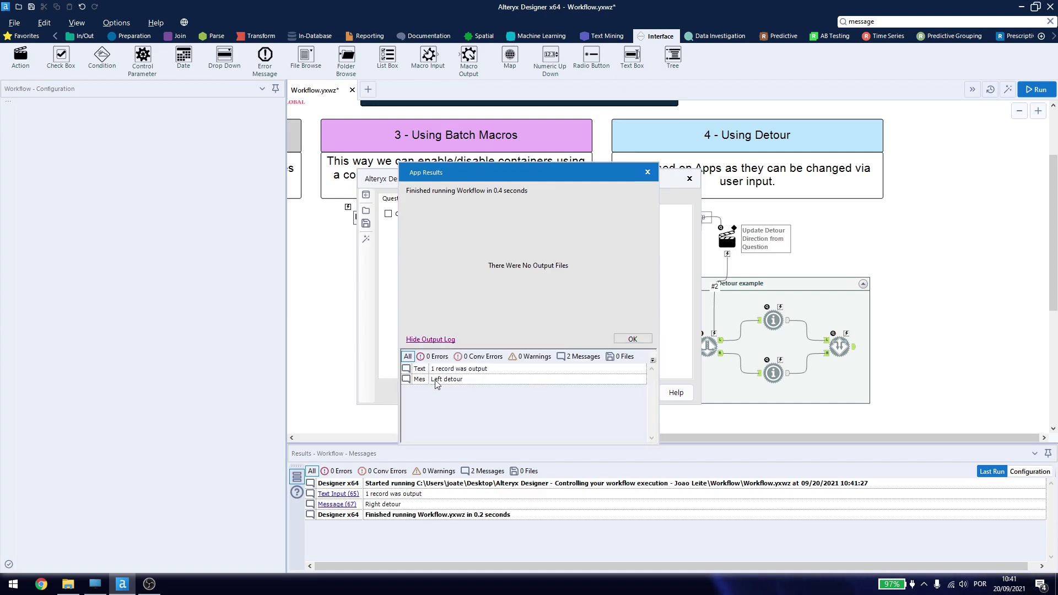
click(633, 339)
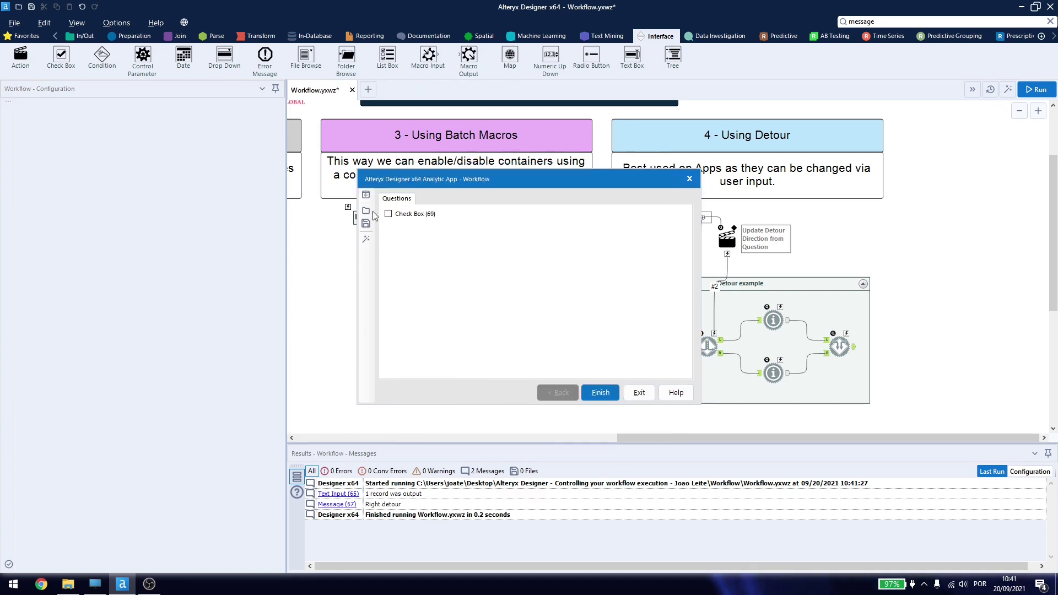
- Rerun the app with Check Box (69) ticked, view the 'Right detour' log, and close the app
click(391, 215)
click(596, 391)
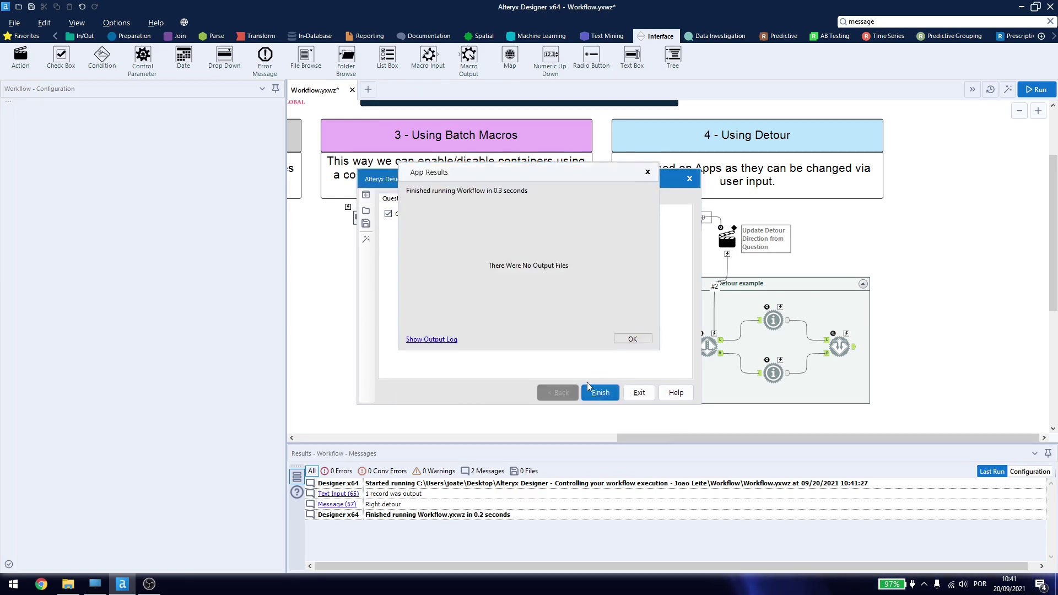
click(438, 340)
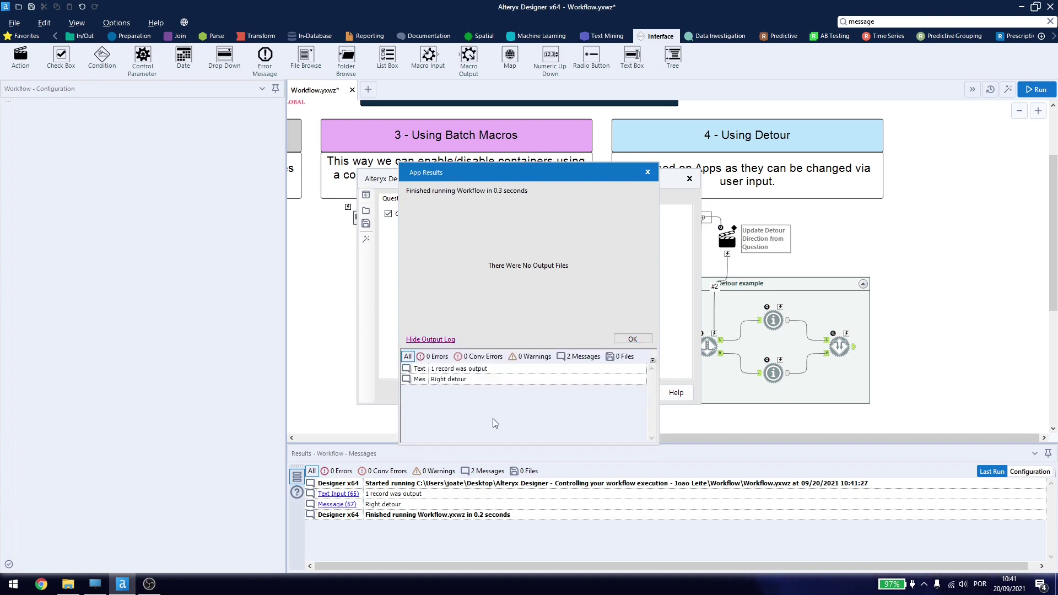
click(639, 339)
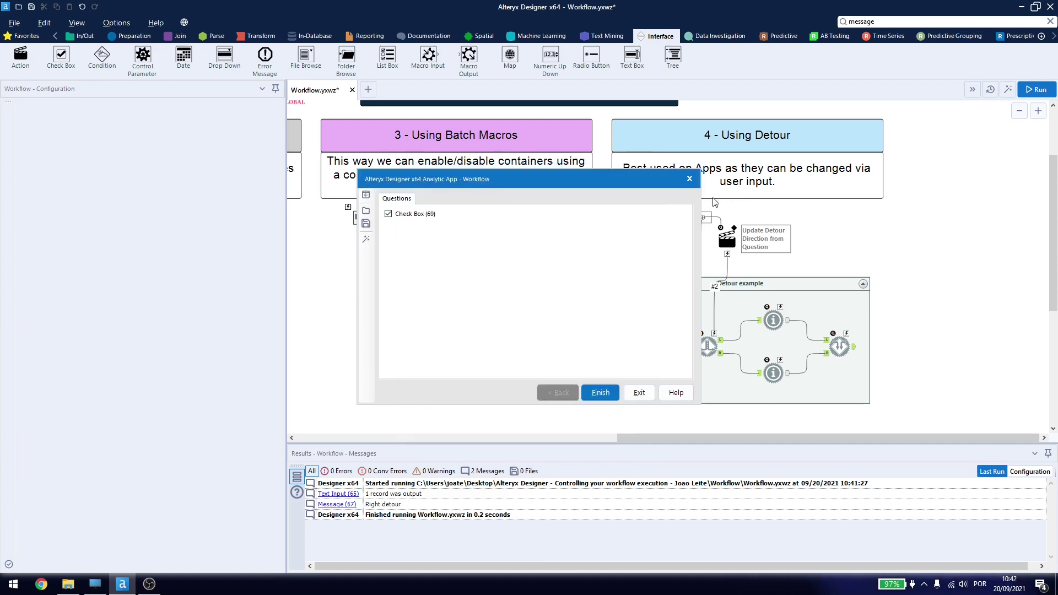
click(689, 178)
click(1020, 111)
- Zoom in two levels and scroll up to frame the title banner and four section headers
click(1020, 111)
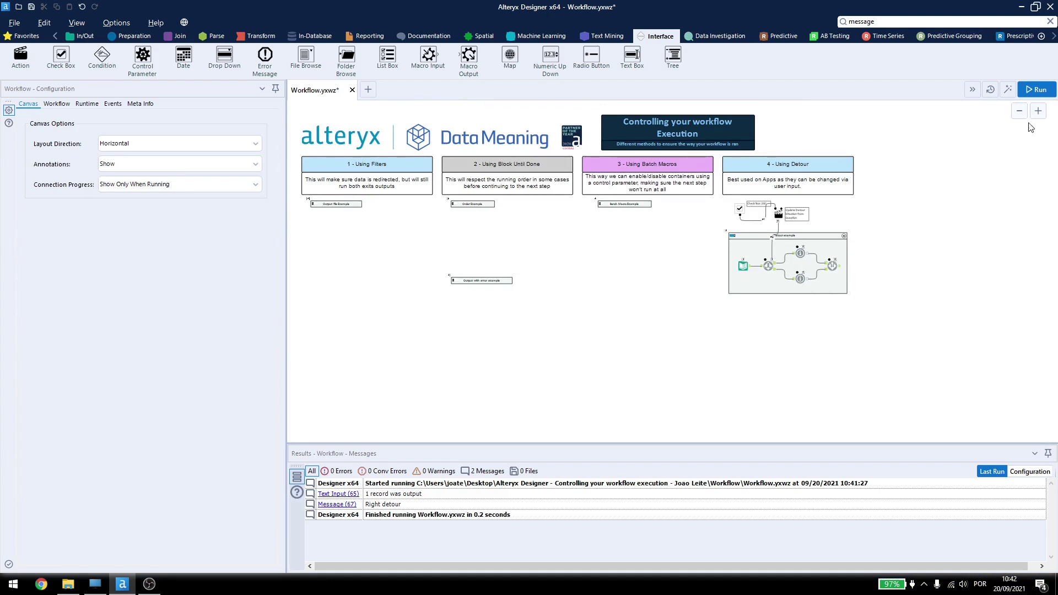
click(1037, 111)
click(1037, 111)
scroll(798, 415, up, 3)
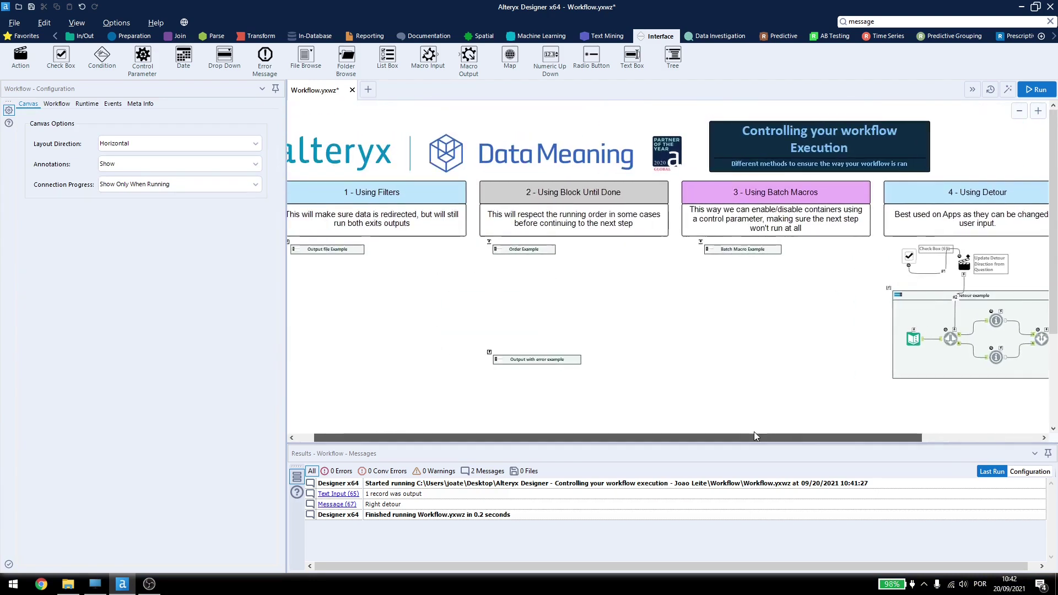
drag(754, 435, 750, 435)
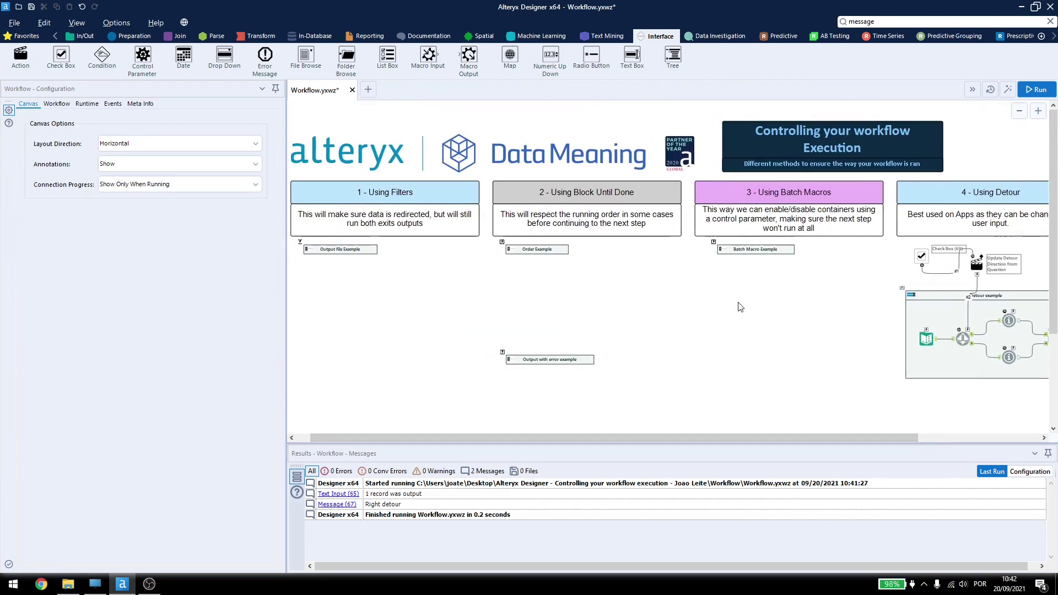